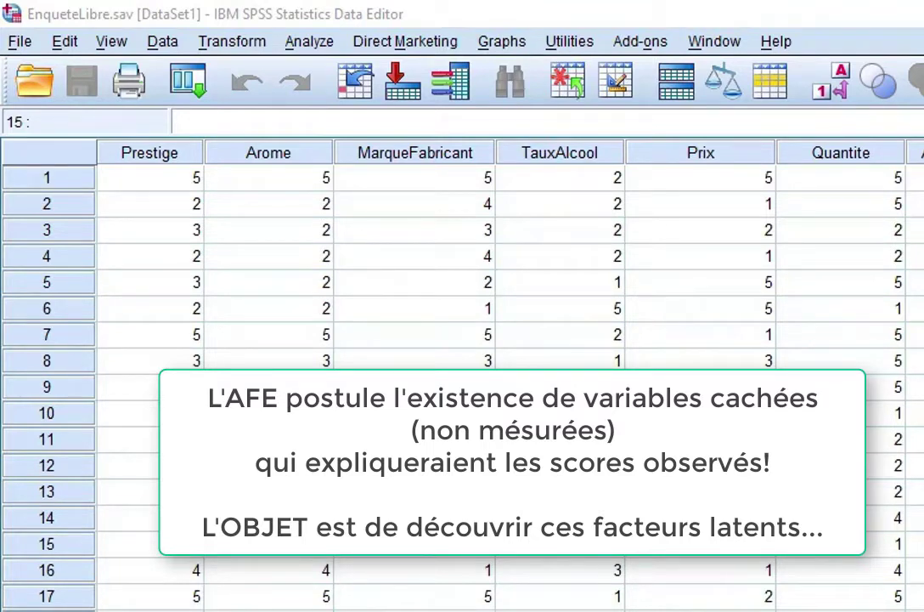
Examine the TauxAlcool, Prix and Quantite columns, followed by the Prestige, Arome and MarqueFabricant columns of the survey data
click(563, 153)
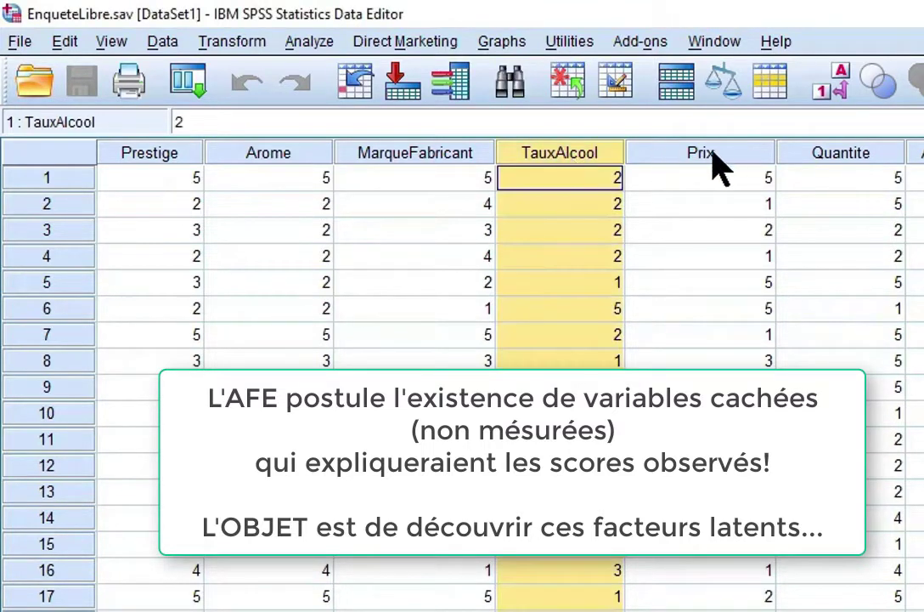
click(718, 157)
click(850, 163)
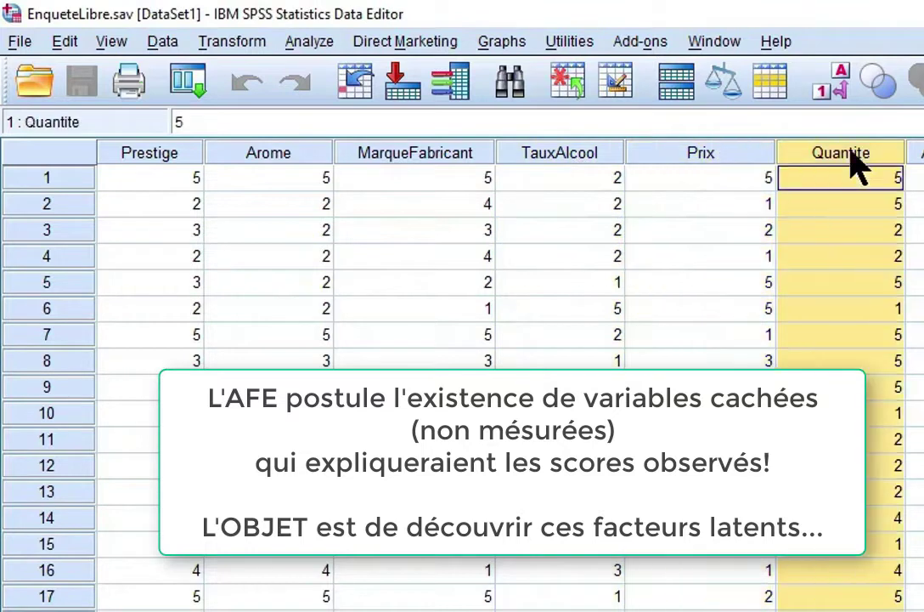
click(589, 155)
click(698, 155)
click(922, 230)
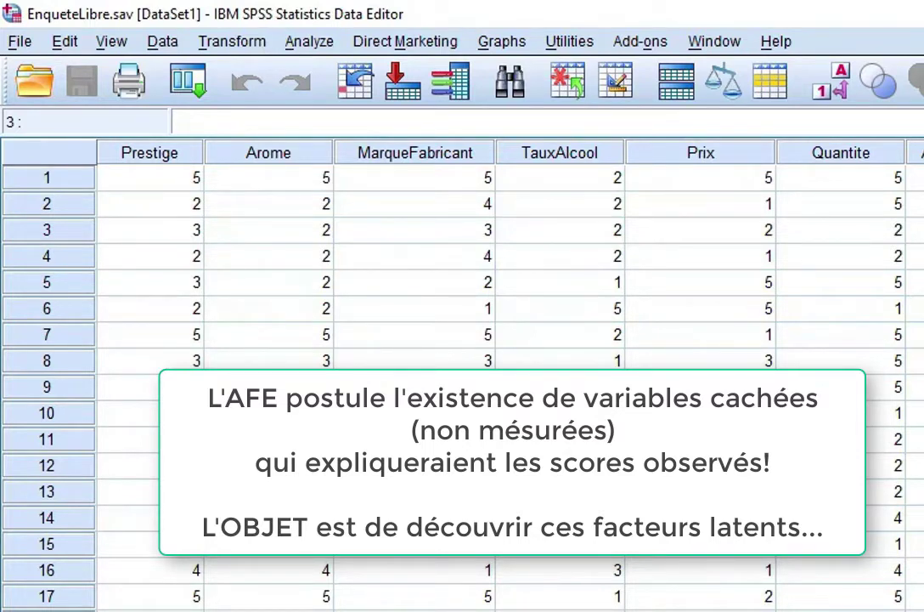
click(612, 180)
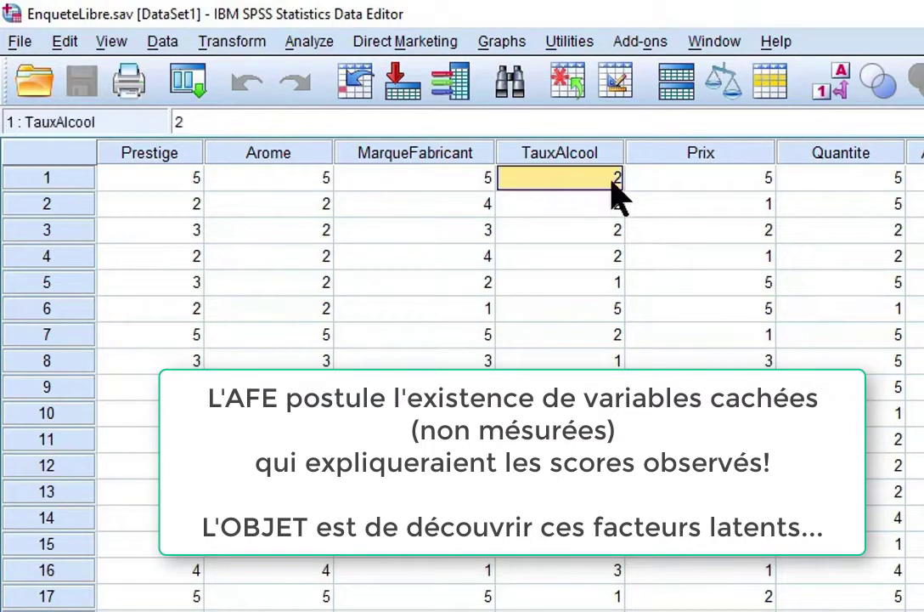
key(Right)
click(853, 184)
click(697, 204)
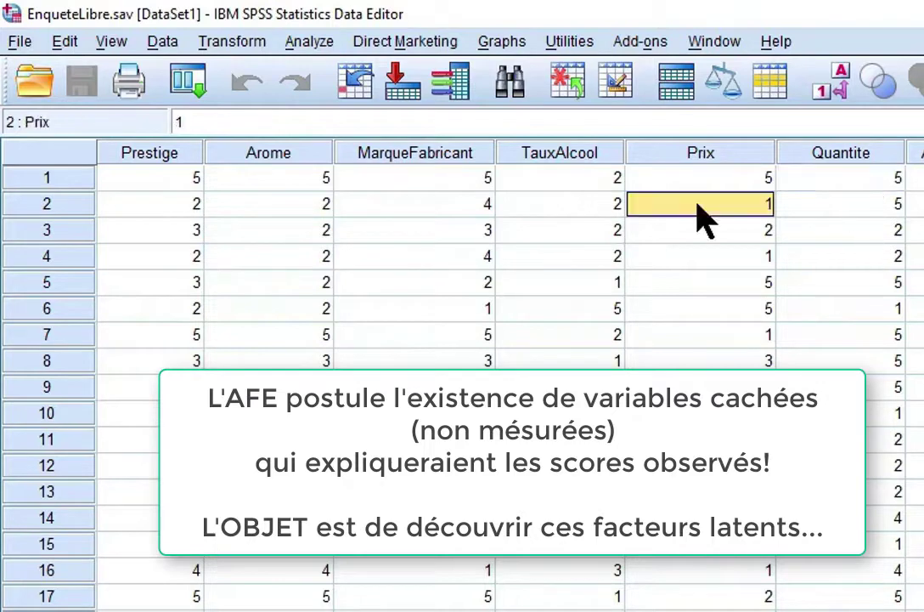
click(701, 153)
click(840, 155)
click(557, 155)
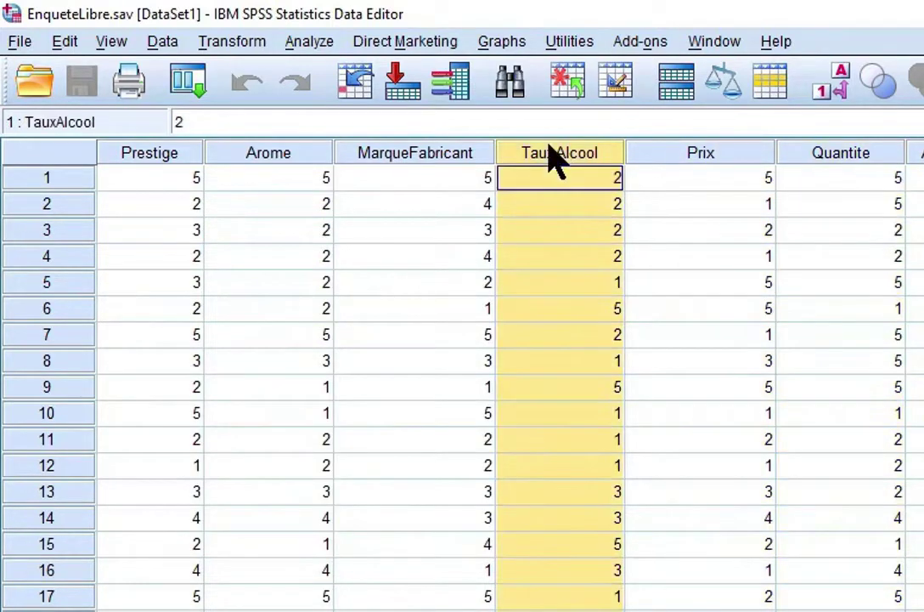
click(701, 155)
click(839, 153)
click(921, 256)
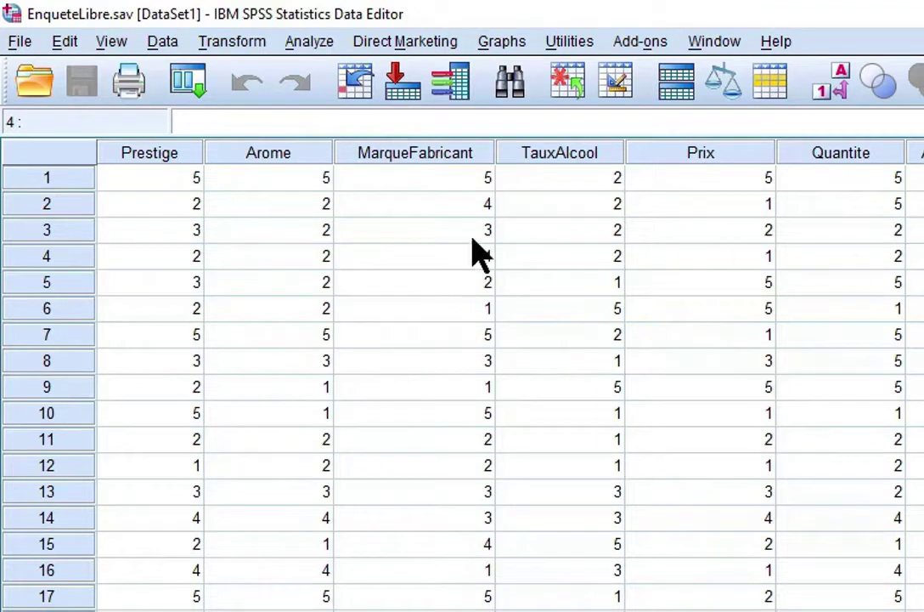
click(148, 153)
click(278, 155)
click(419, 155)
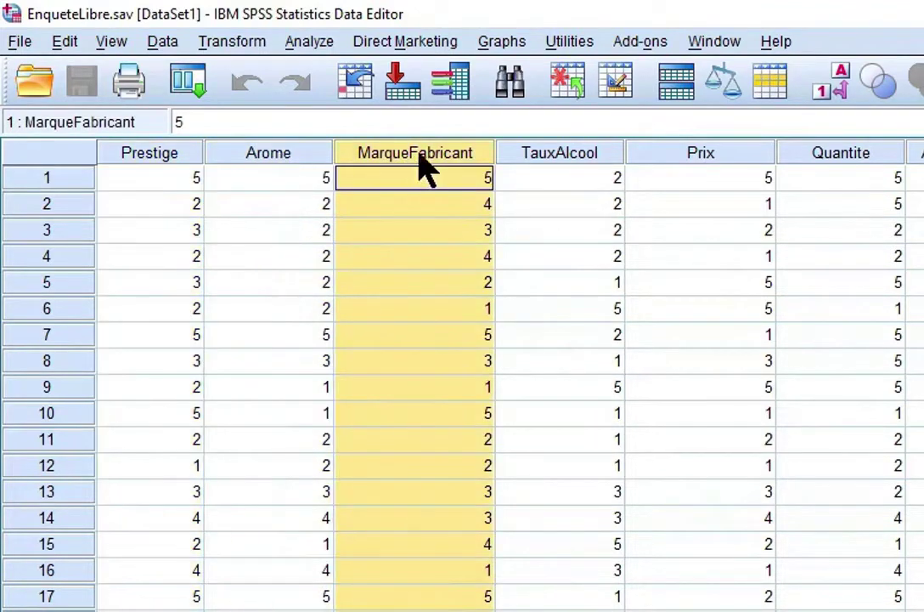
click(558, 159)
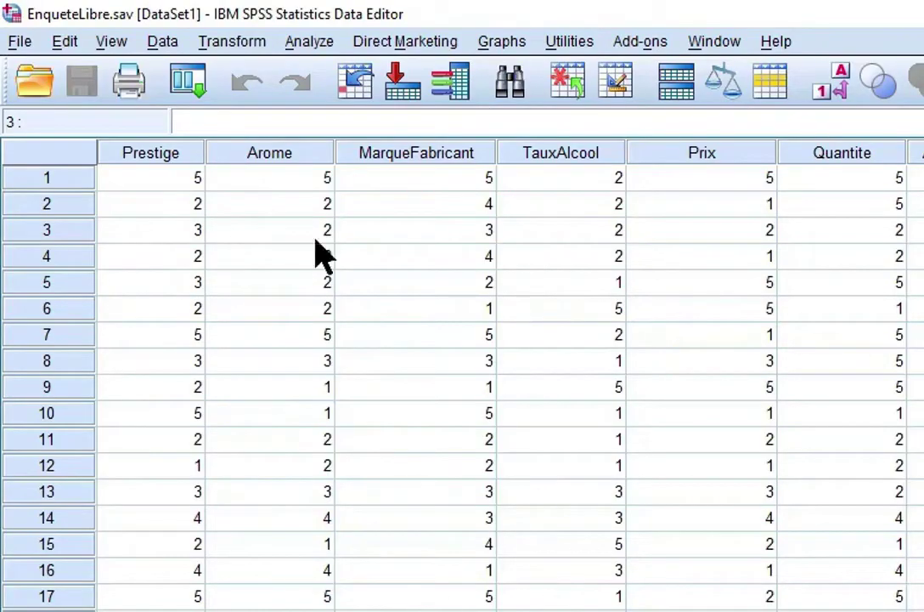
Start a Factor Analysis and include all eight variables, from Prestige to Gout, as analysis variables
click(315, 44)
mouse_move(401, 406)
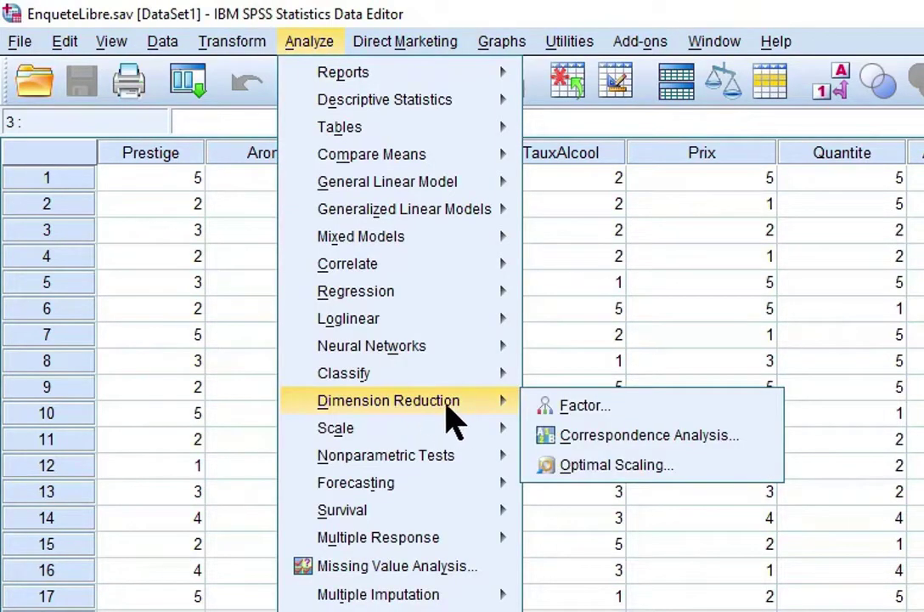
click(584, 408)
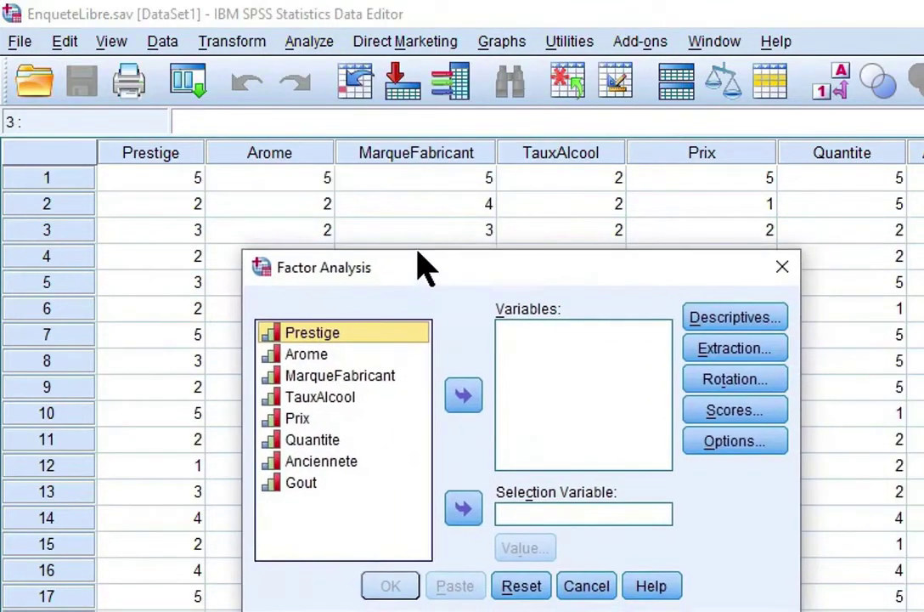
drag(417, 253, 414, 226)
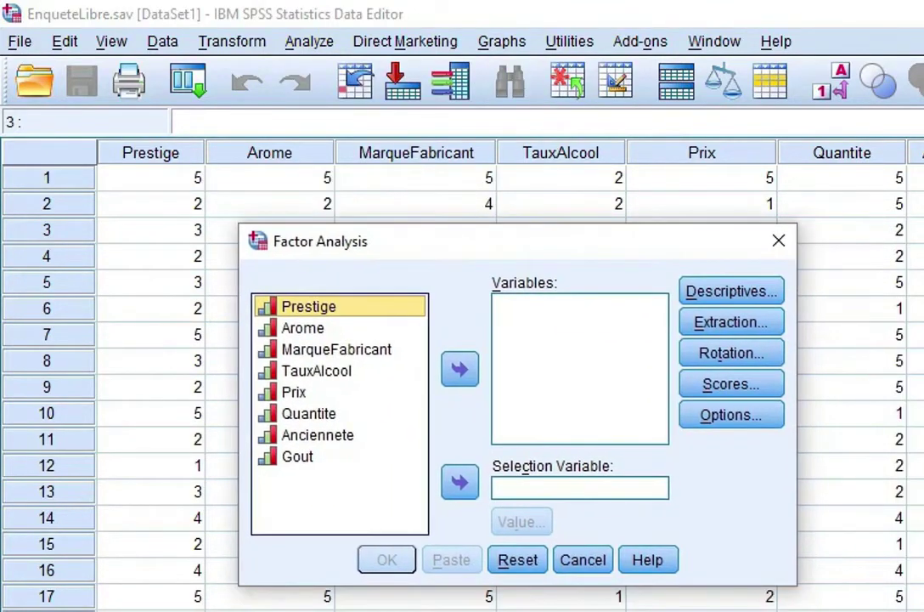
key(shift+Down)
key(shift+Down)
key(shift+Down)
key(shift+Down)
key(shift+Down)
key(shift+Down)
key(shift+Down)
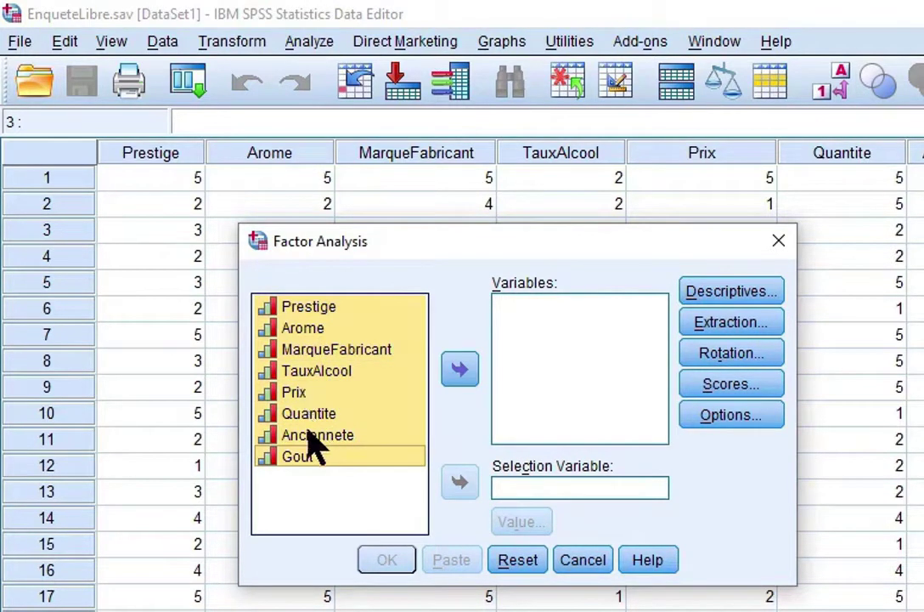
click(459, 369)
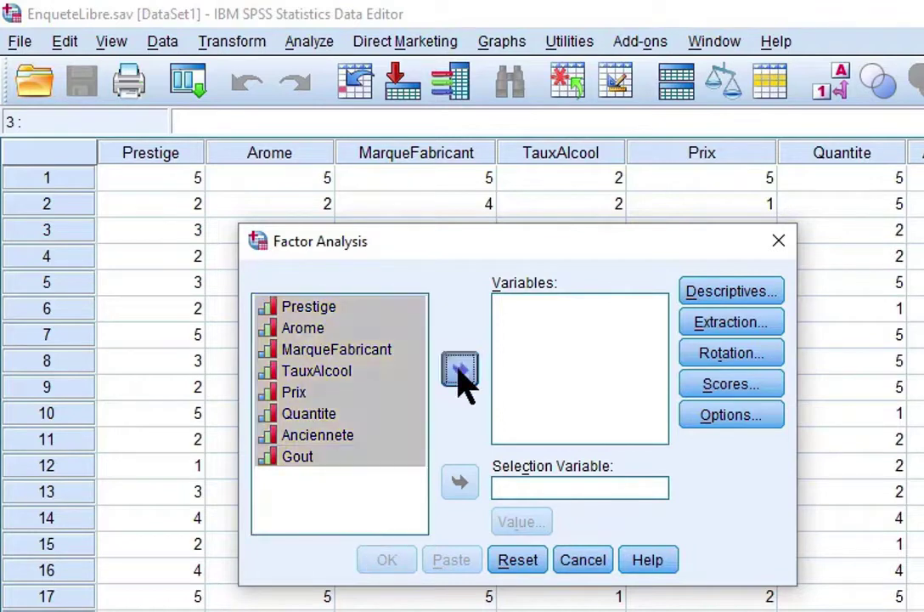
Request univariate descriptives plus correlation coefficients, significance levels, determinant, KMO and Bartlett's test of sphericity, and anti-image matrices for the factor analysis
click(729, 292)
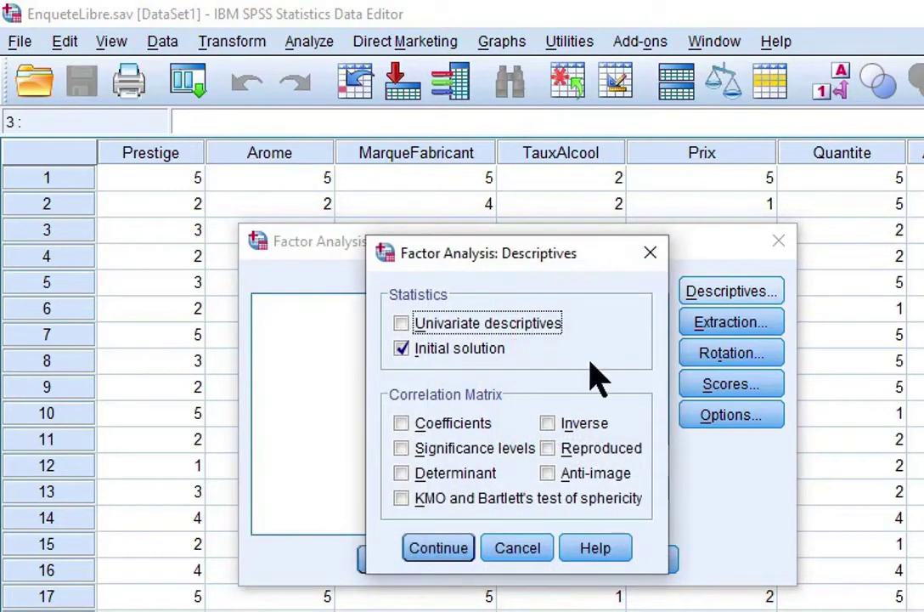
click(401, 324)
click(402, 425)
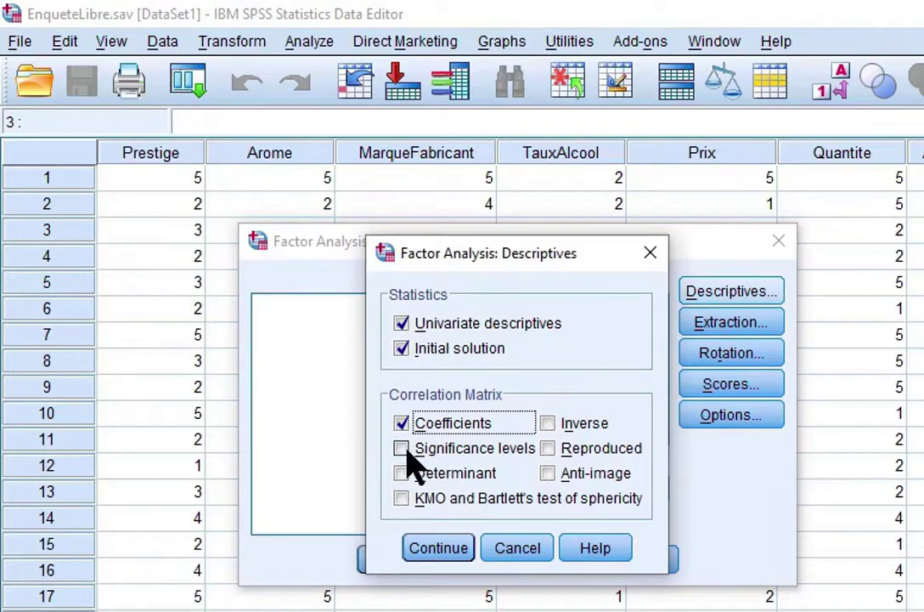
click(413, 447)
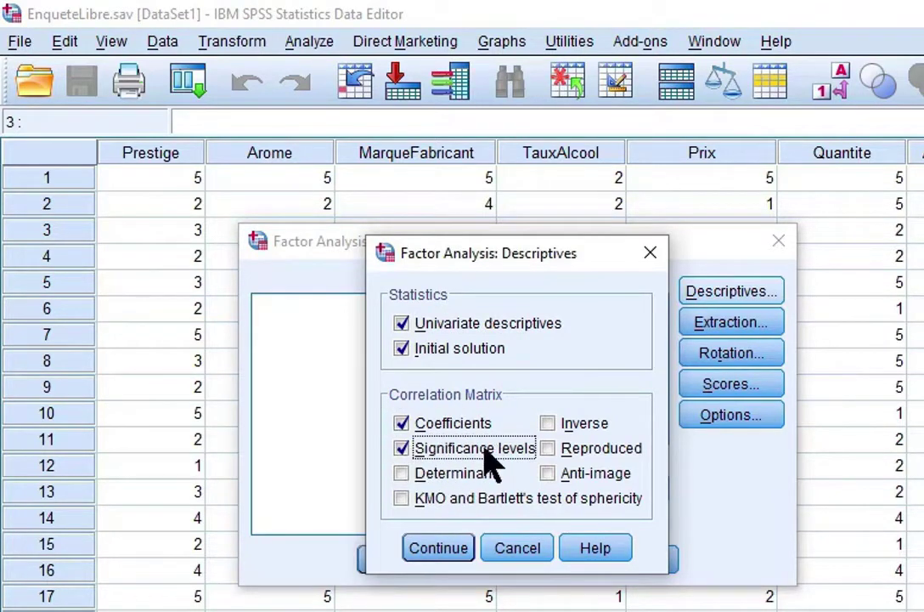
click(403, 475)
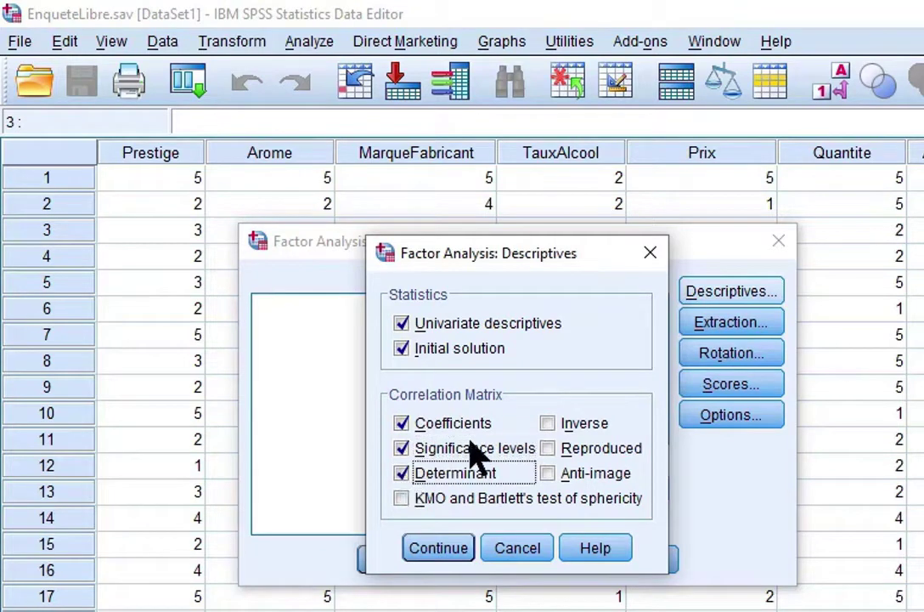
click(401, 502)
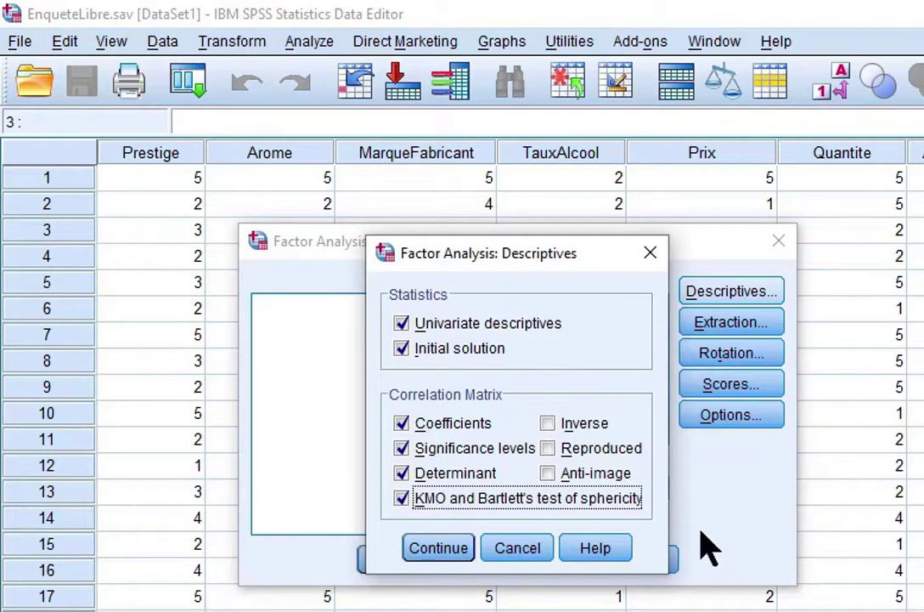
click(549, 474)
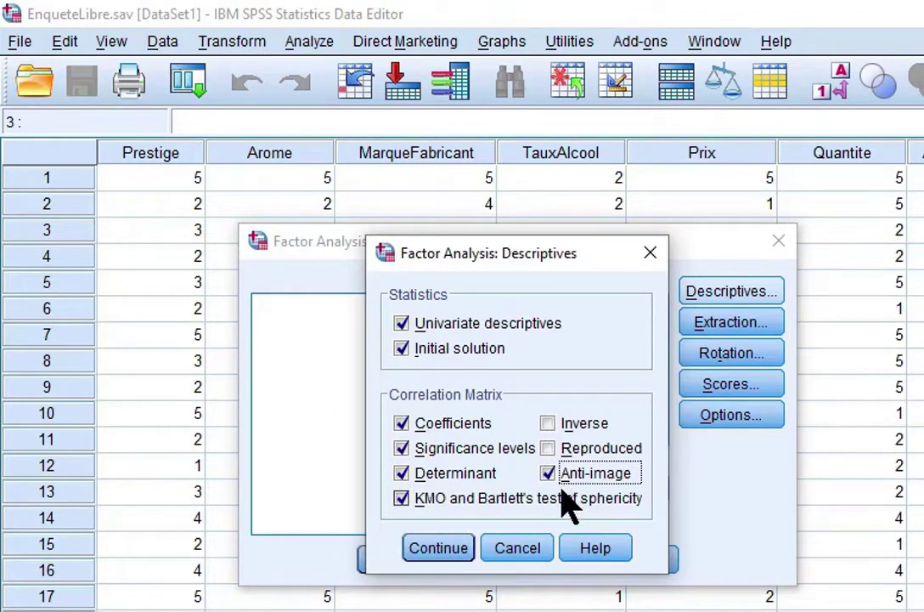
click(435, 546)
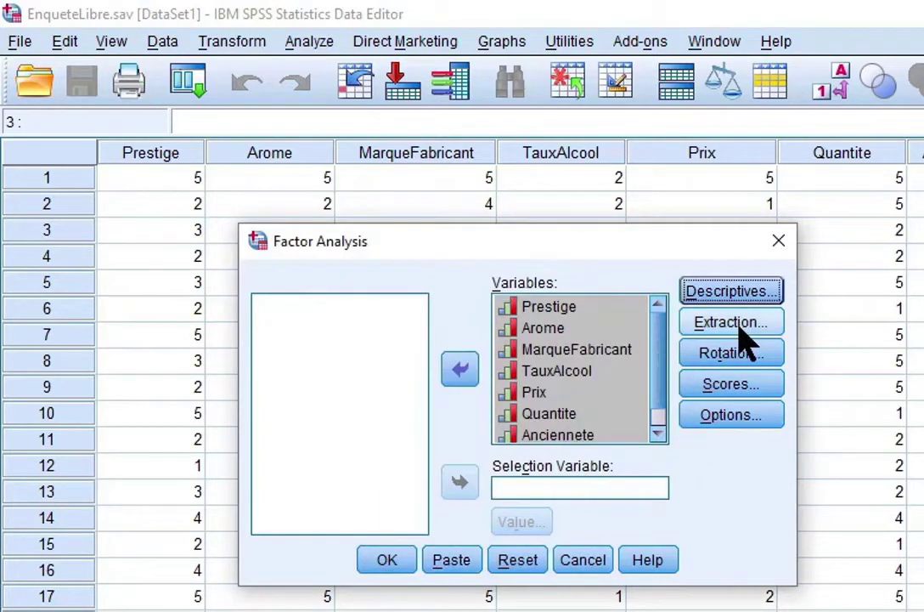
Set the factor extraction method to Principal axis factoring
click(737, 325)
drag(651, 196, 674, 216)
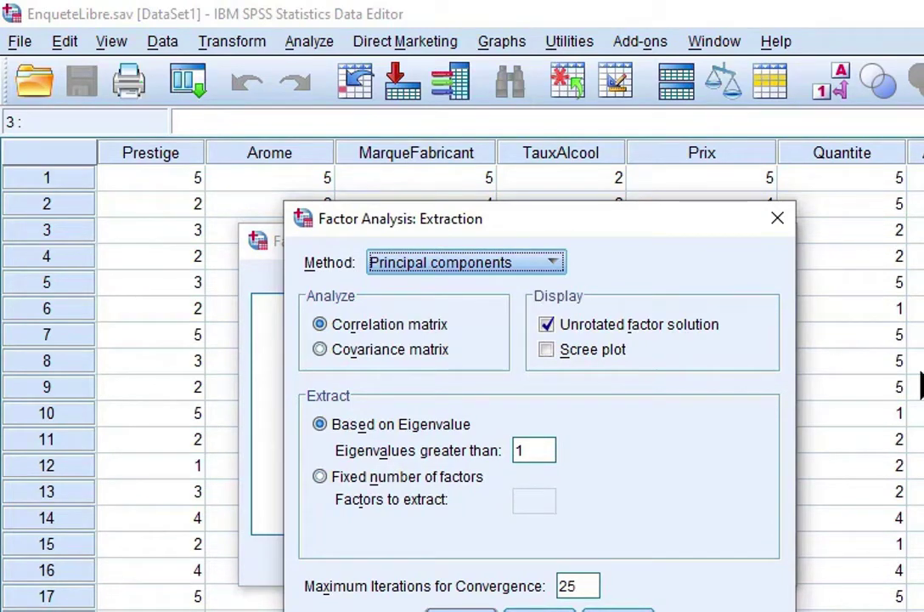
click(531, 261)
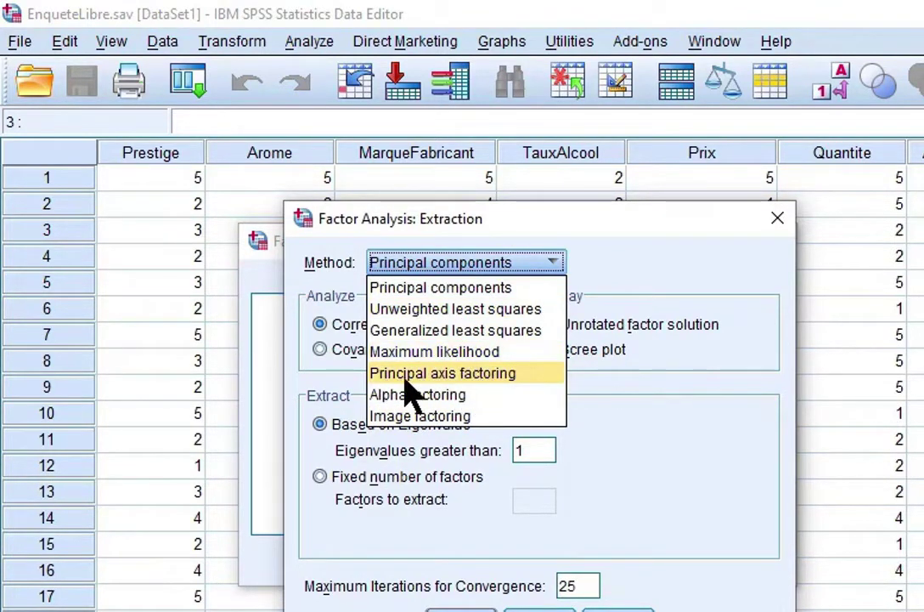
click(514, 311)
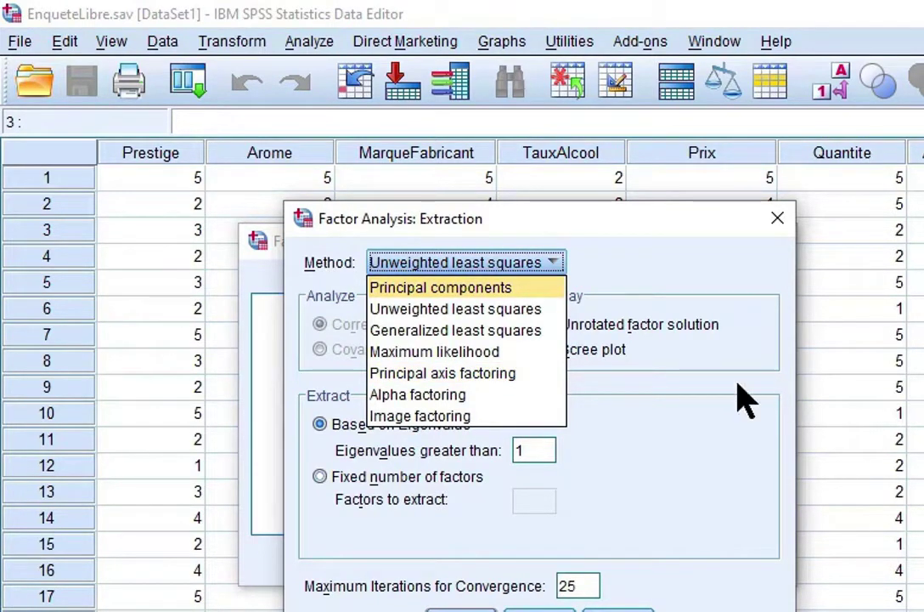
click(482, 367)
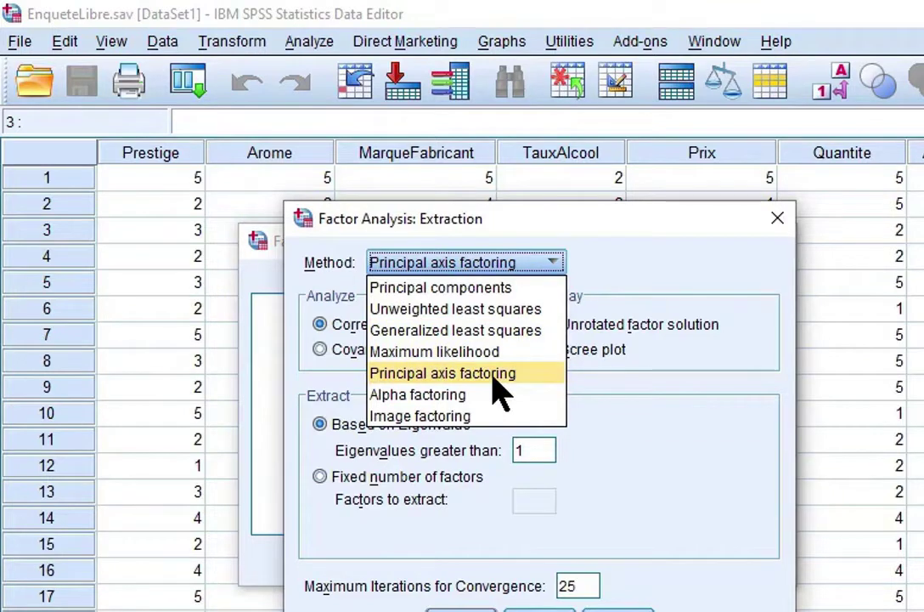
click(493, 375)
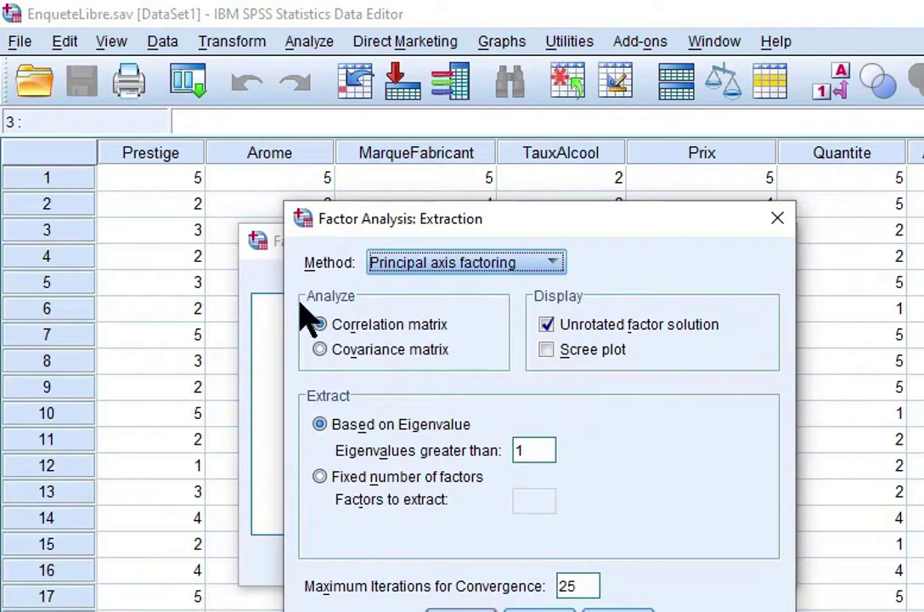
Display the scree plot, extract a fixed number of 2 factors, and set the extraction's maximum iterations for convergence to 100
click(546, 351)
click(321, 477)
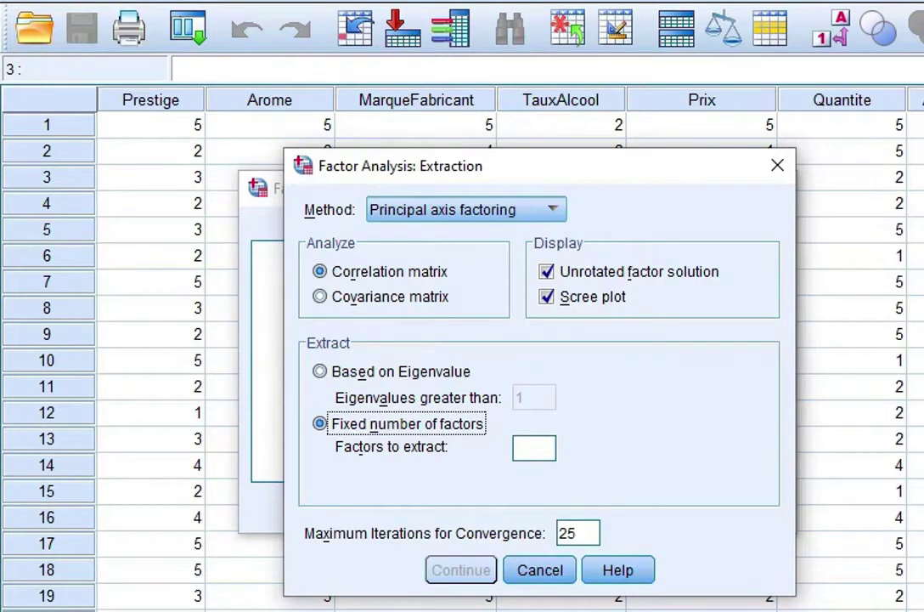
click(533, 448)
text(2)
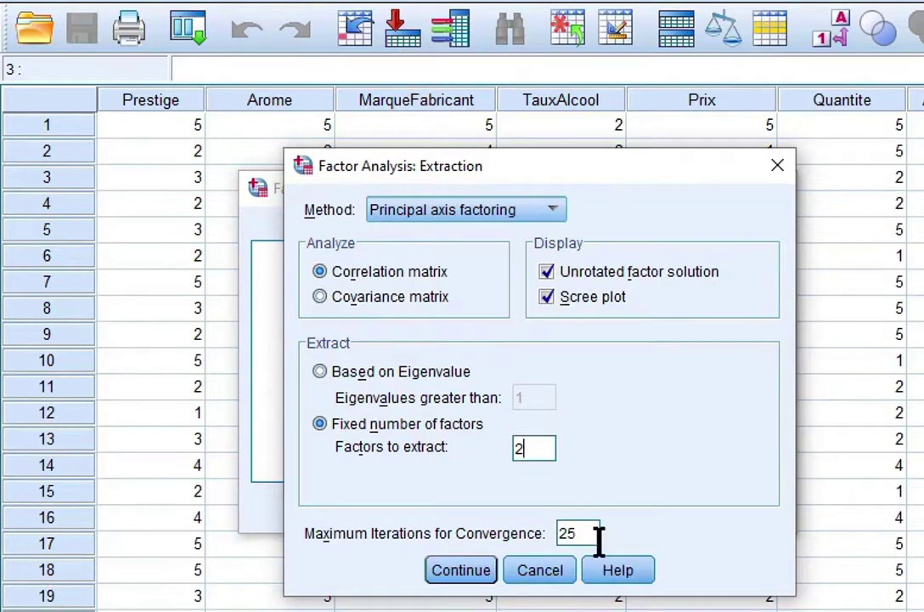
double_click(567, 533)
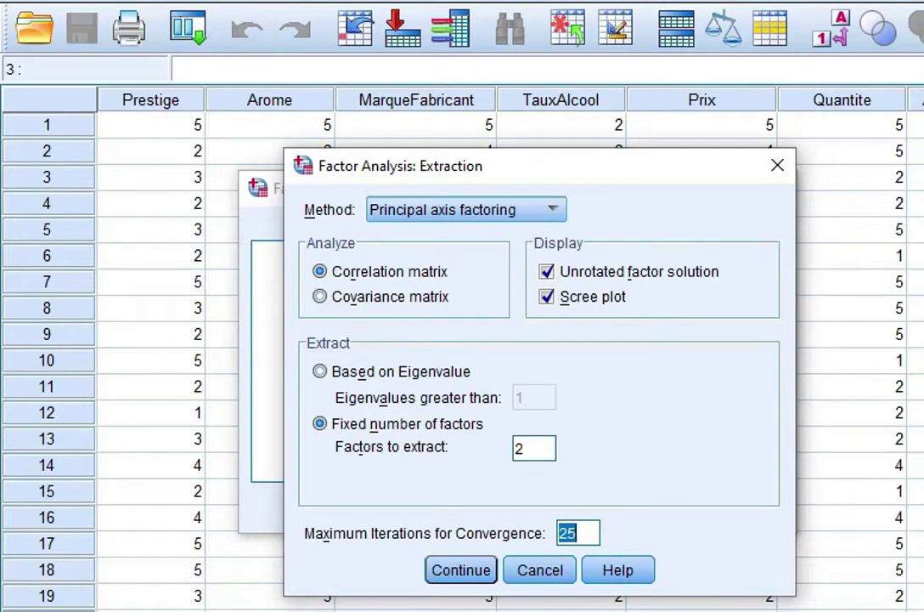
text(100)
click(460, 571)
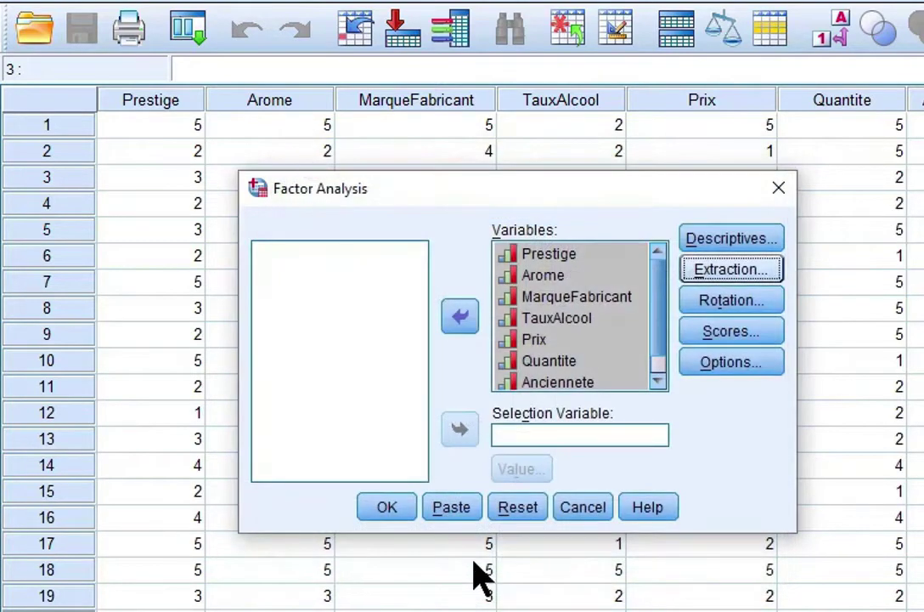
Set the factor rotation method to Direct Oblimin
click(746, 300)
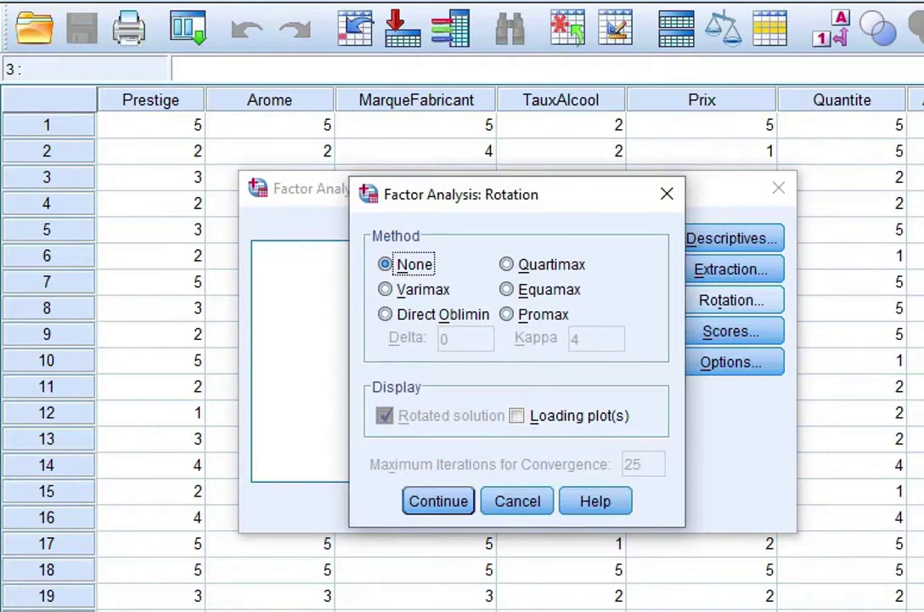
key(alt+v)
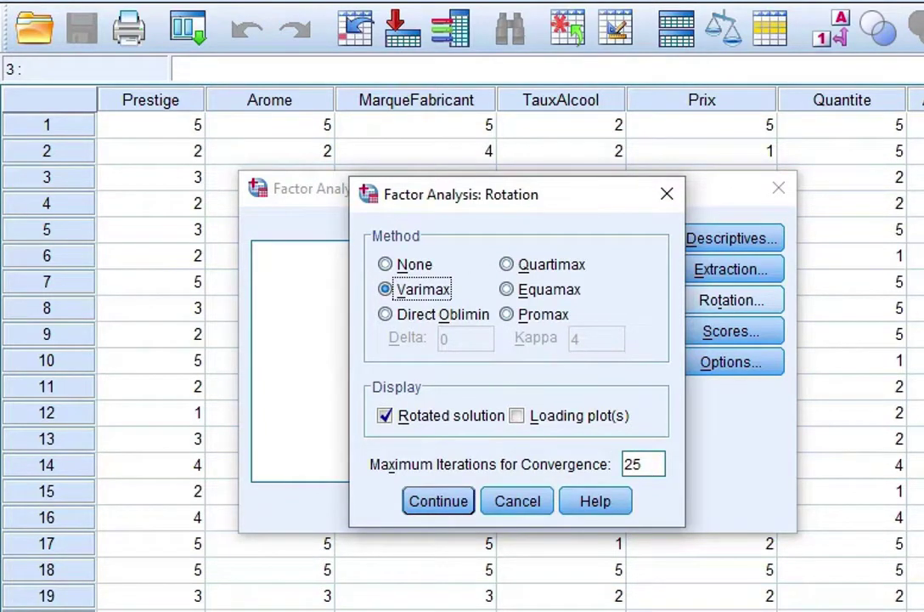
click(386, 318)
click(438, 501)
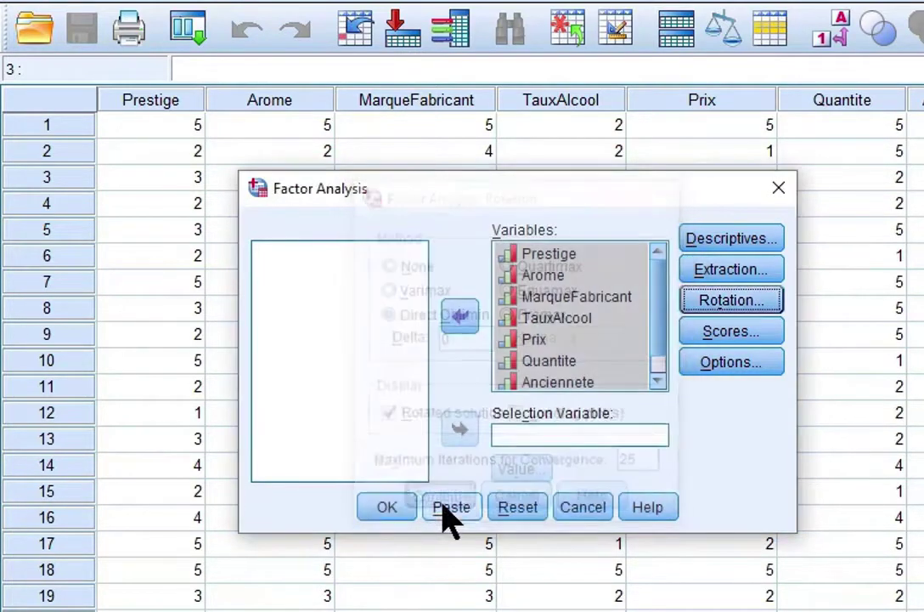
Save the factor scores as variables with the Regression method and display the factor score coefficient matrix
click(726, 333)
click(396, 275)
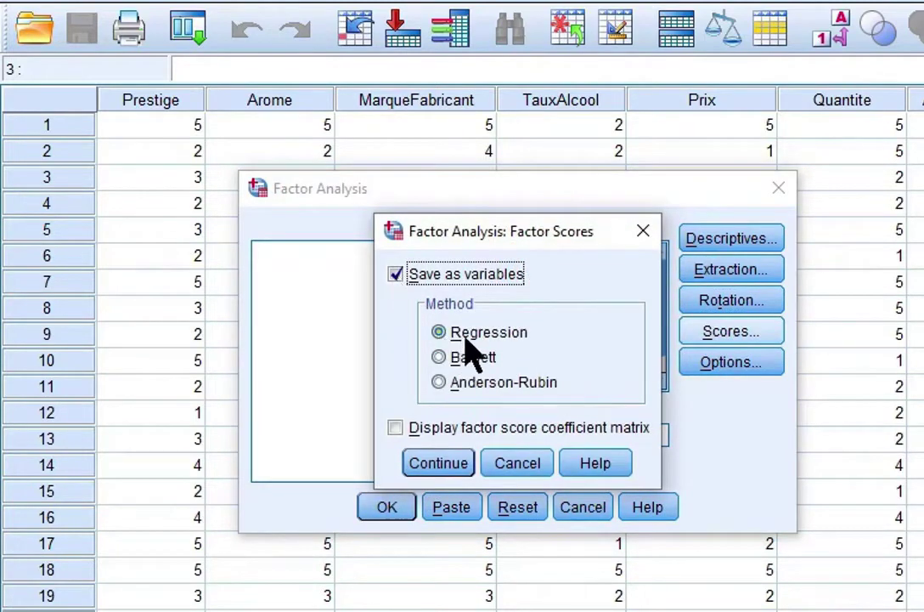
click(395, 429)
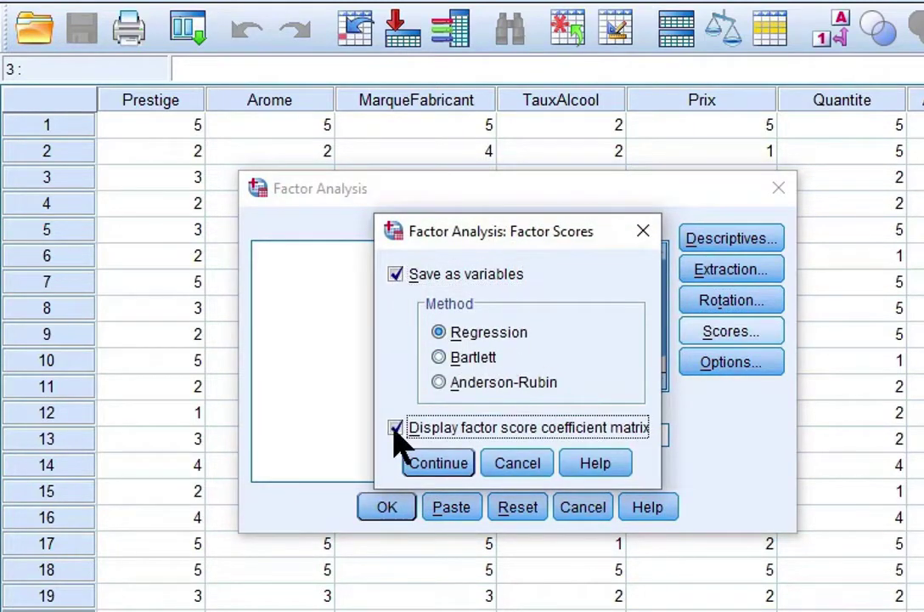
click(437, 472)
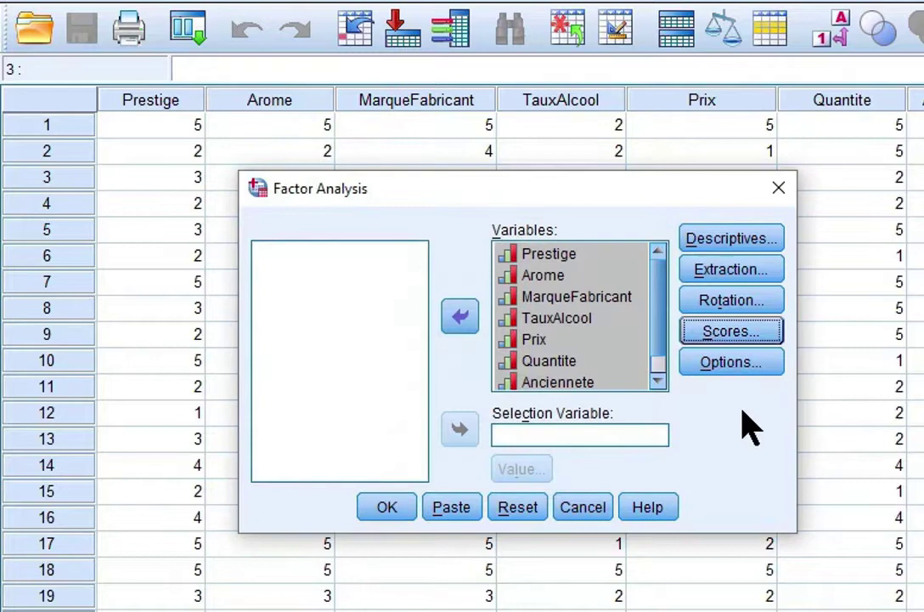
Sort the coefficients by size, suppress those with an absolute value below .5, and run the factor analysis
click(736, 367)
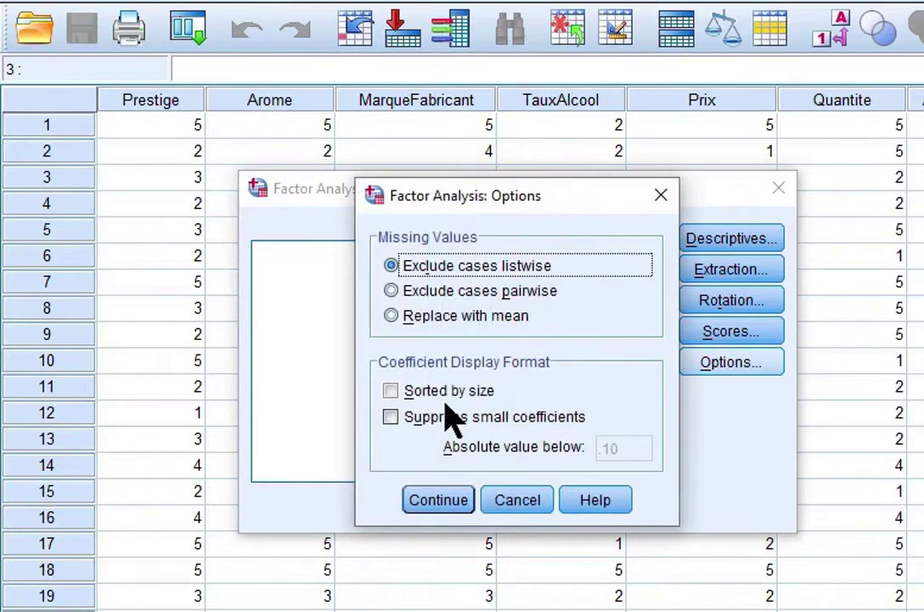
click(390, 391)
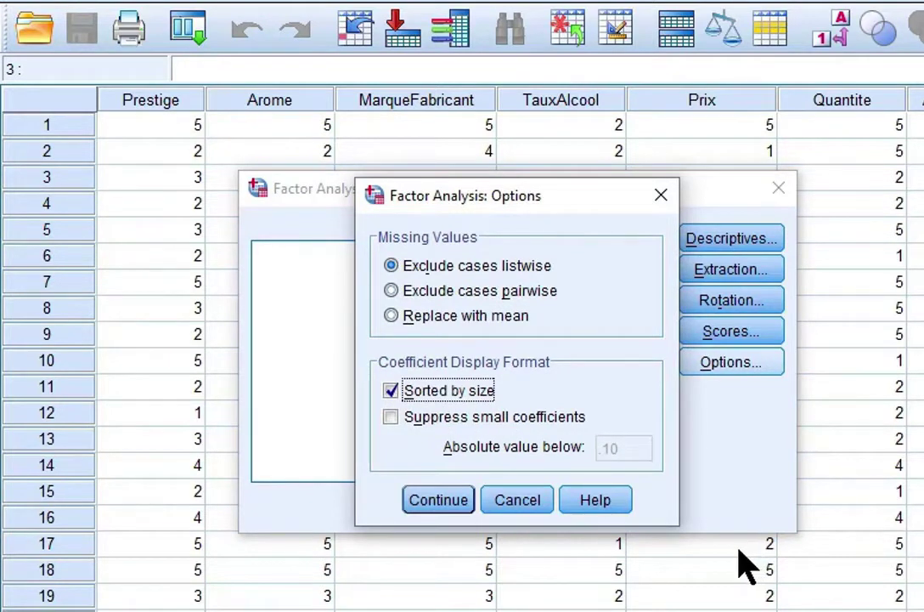
click(391, 416)
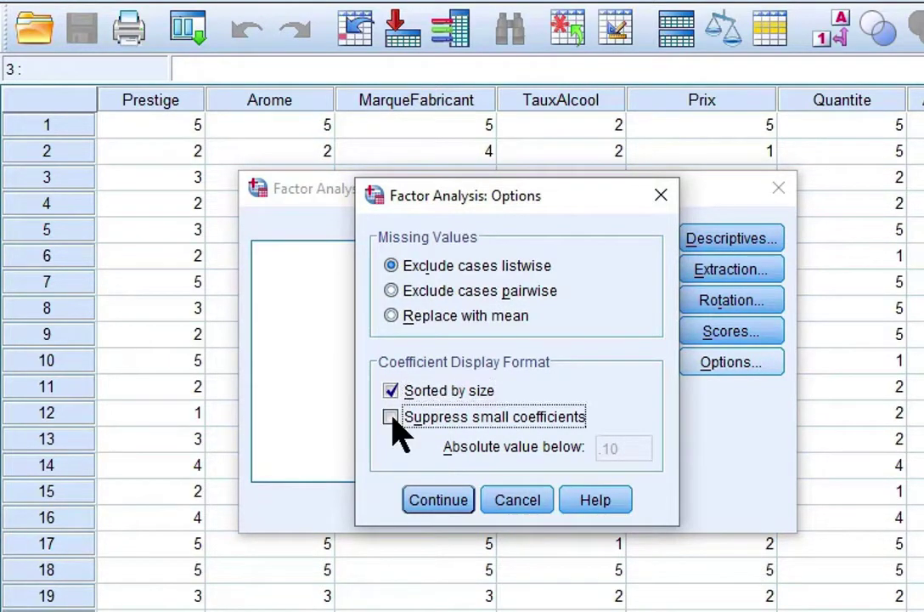
double_click(639, 446)
key(BackSpace)
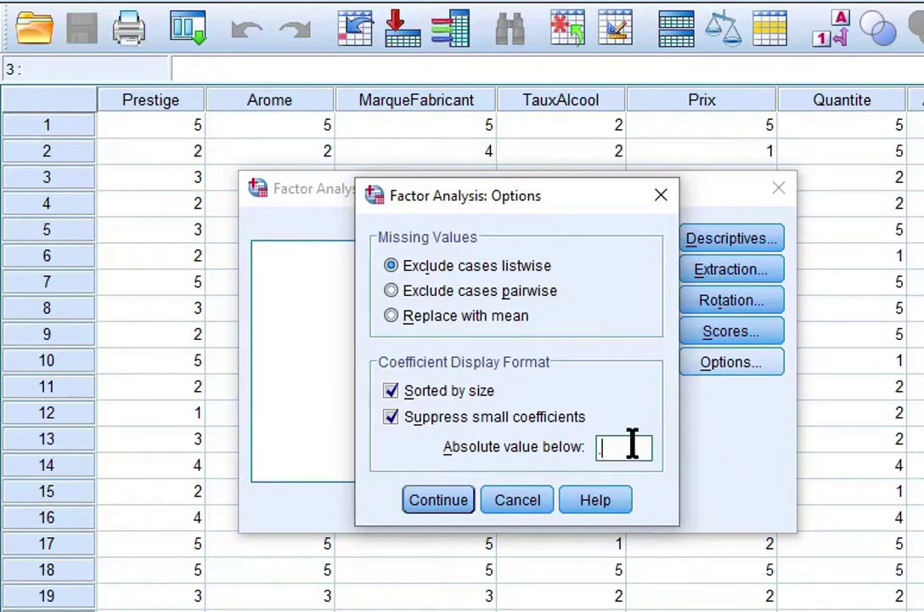
text(5)
click(439, 501)
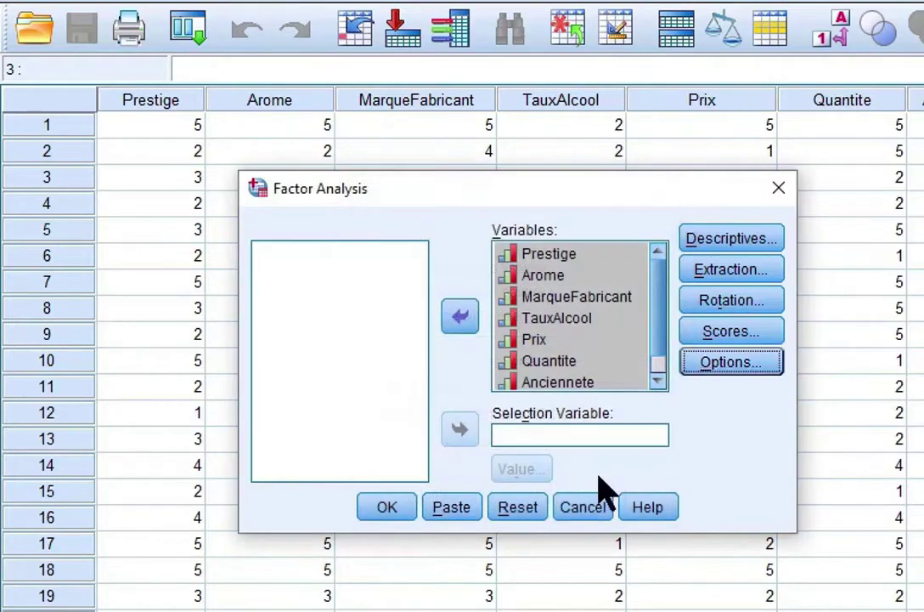
click(386, 508)
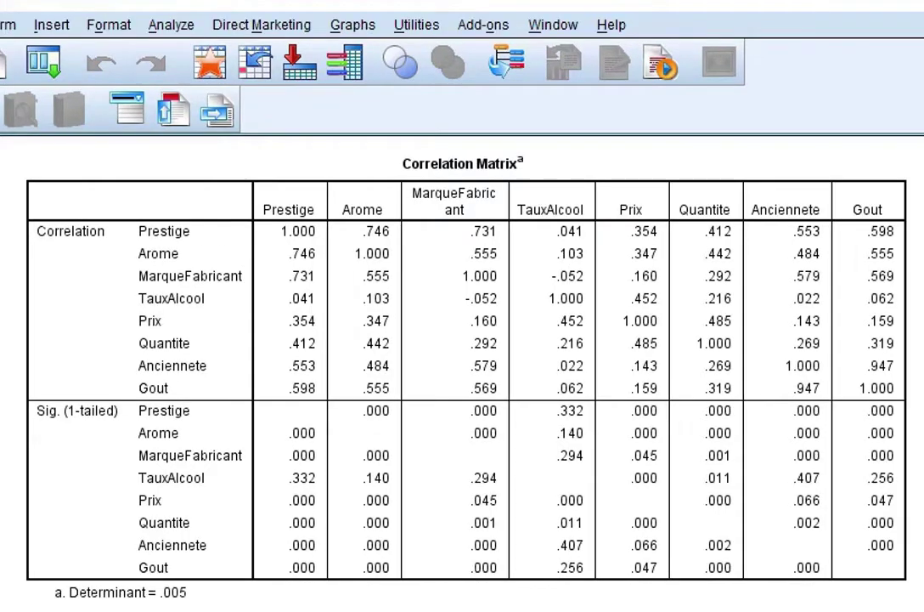
Examine the factor analysis output, from the correlation matrix, KMO and anti-image tables to the communalities, scree plot, structure matrix and pattern matrix
scroll(922, 329, down, 10)
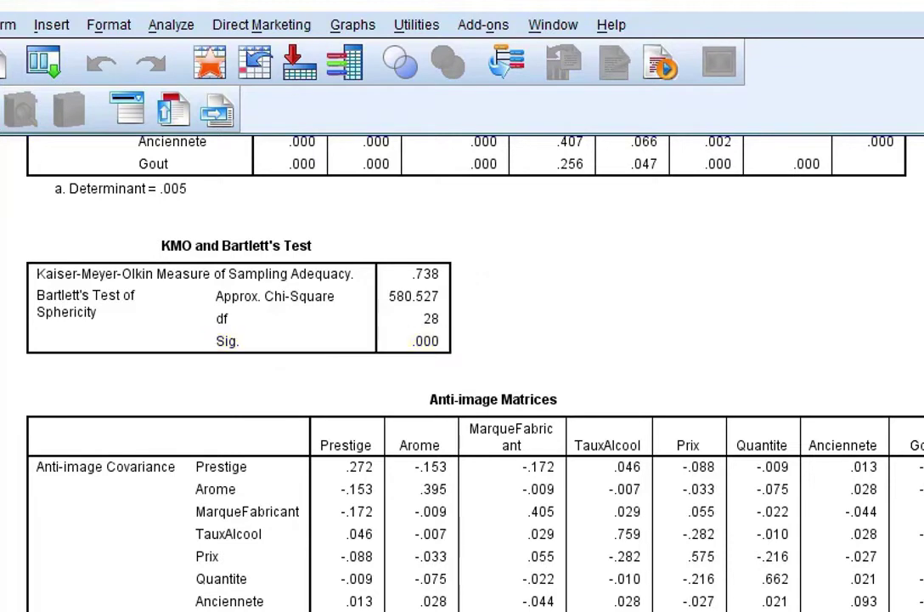
scroll(463, 374, down, 5)
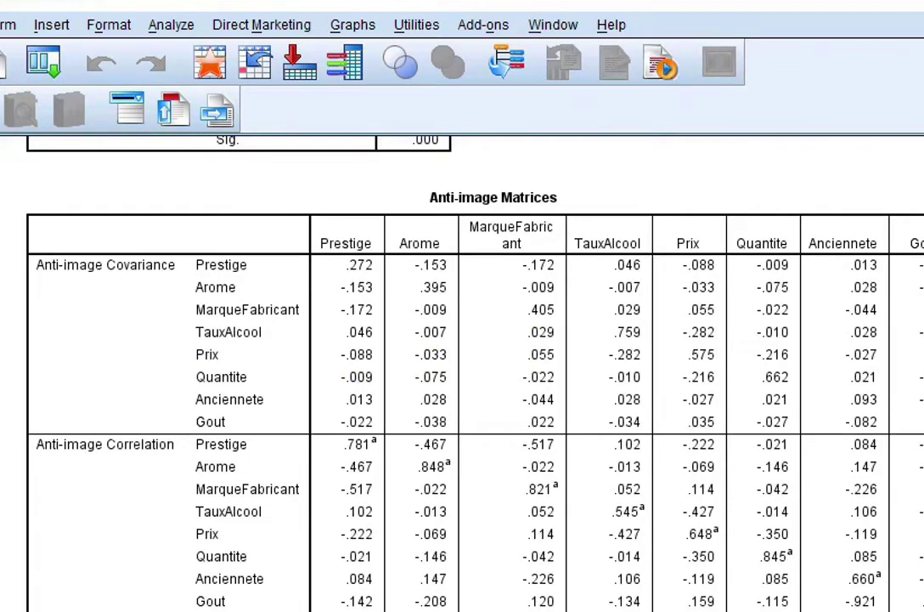
scroll(463, 374, down, 1)
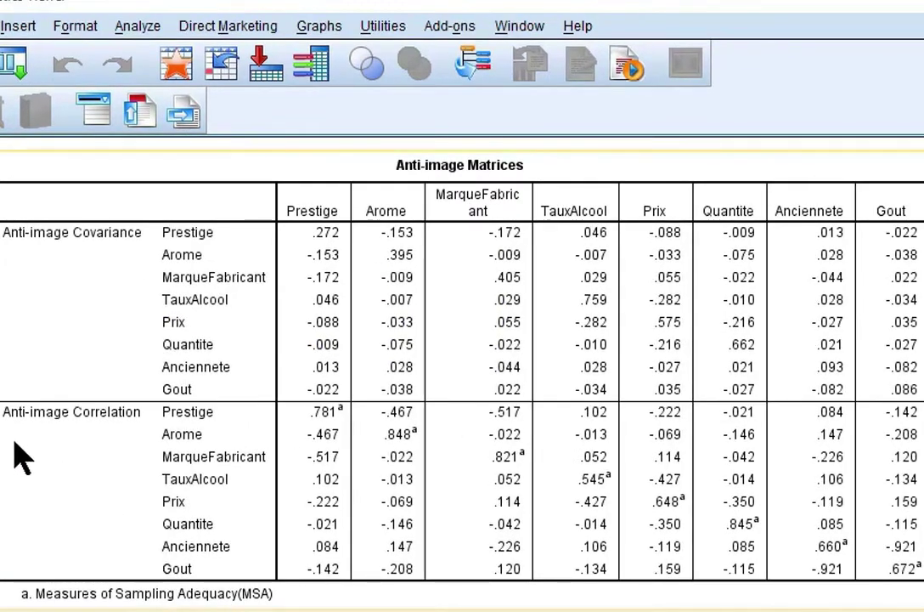
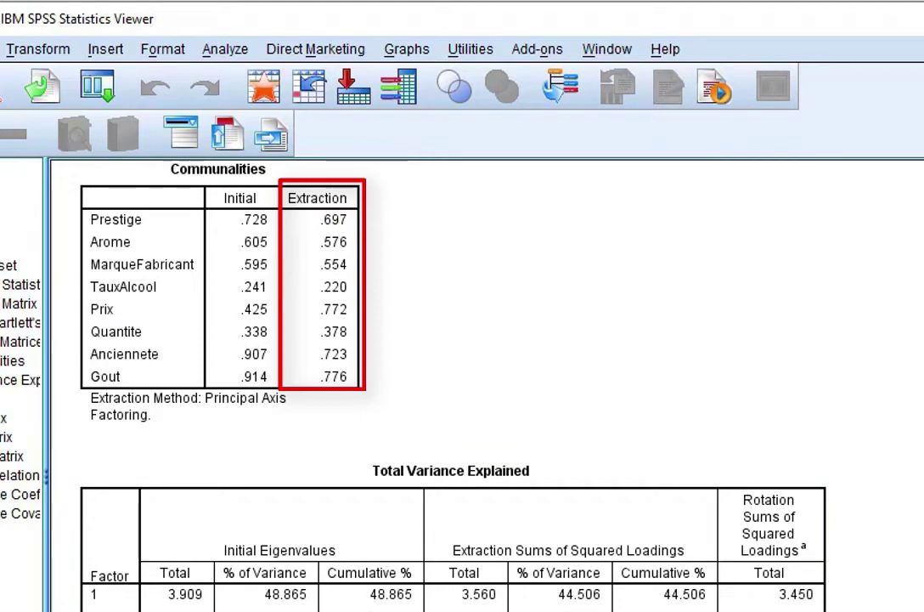
click(367, 259)
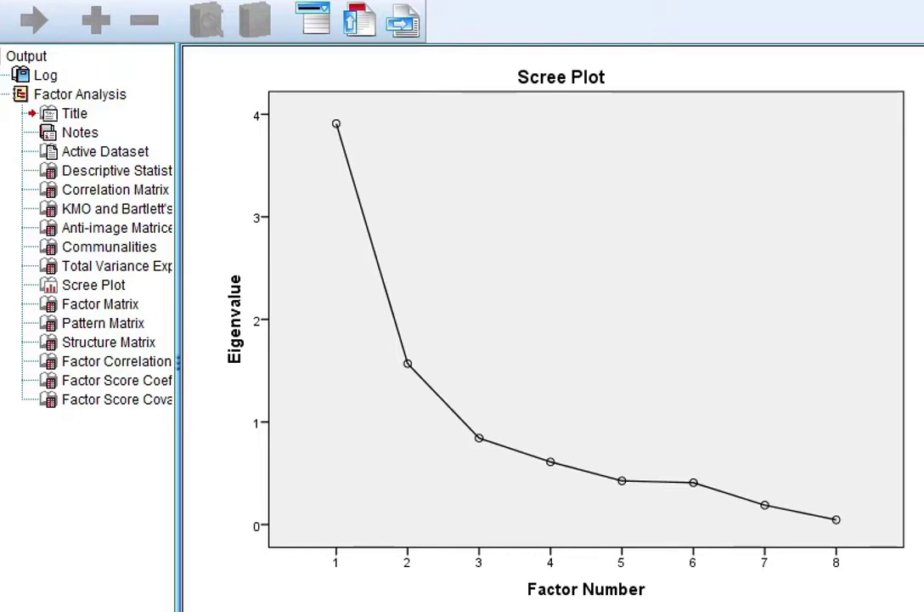
click(94, 342)
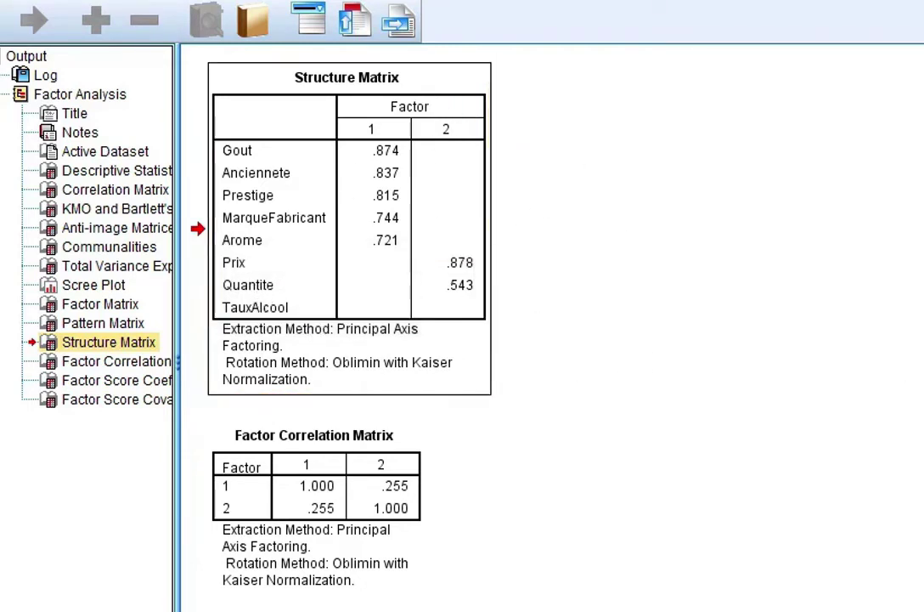
scroll(544, 331, up, 3)
scroll(544, 331, up, 15)
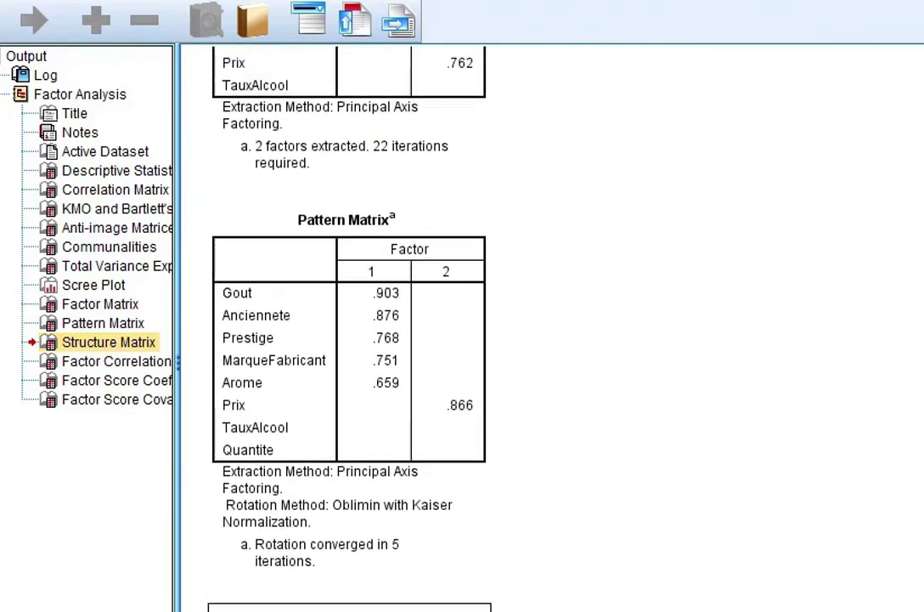
scroll(670, 244, up, 15)
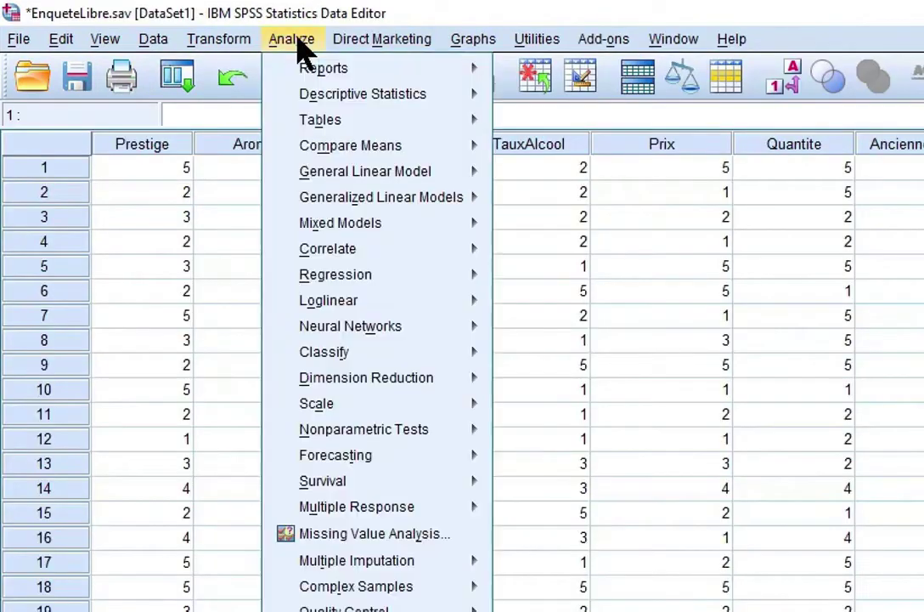
Rerun the factor analysis with small coefficients suppressed below an absolute value of .45
mouse_move(413, 392)
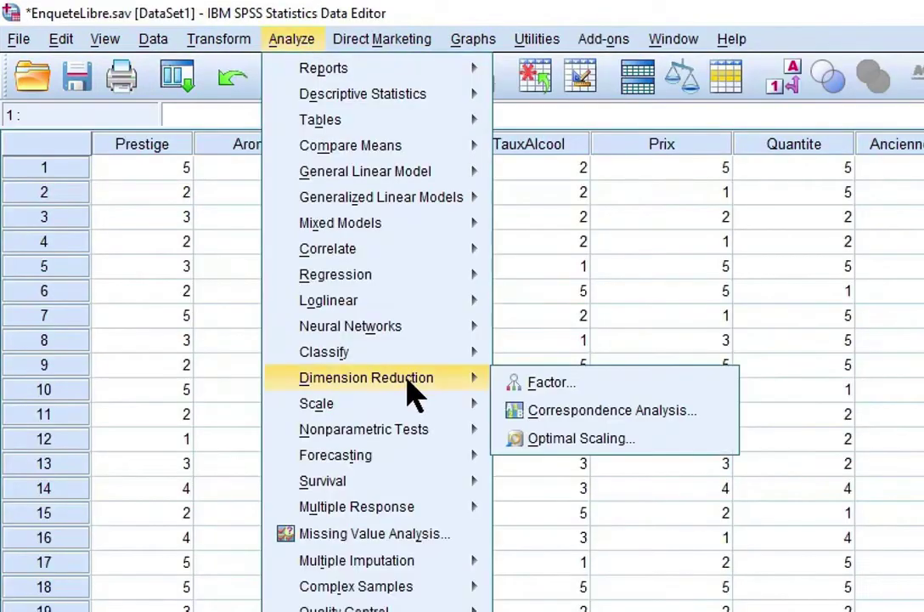
click(550, 390)
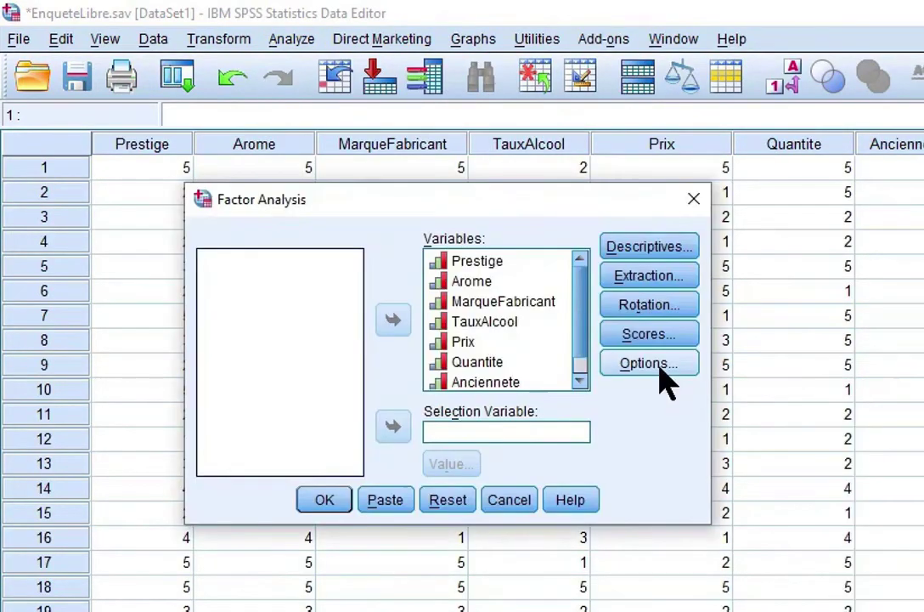
click(661, 367)
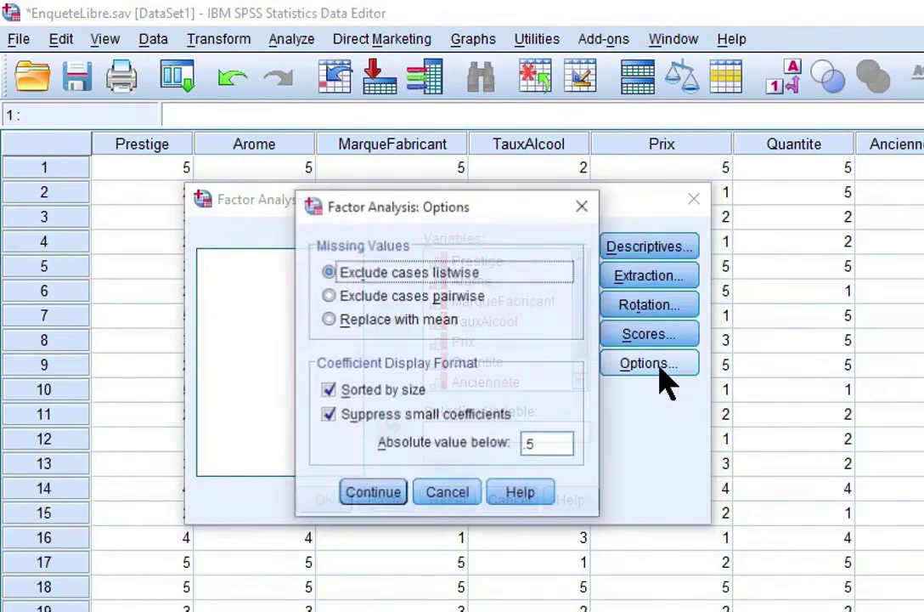
double_click(550, 445)
text(.)
text(45)
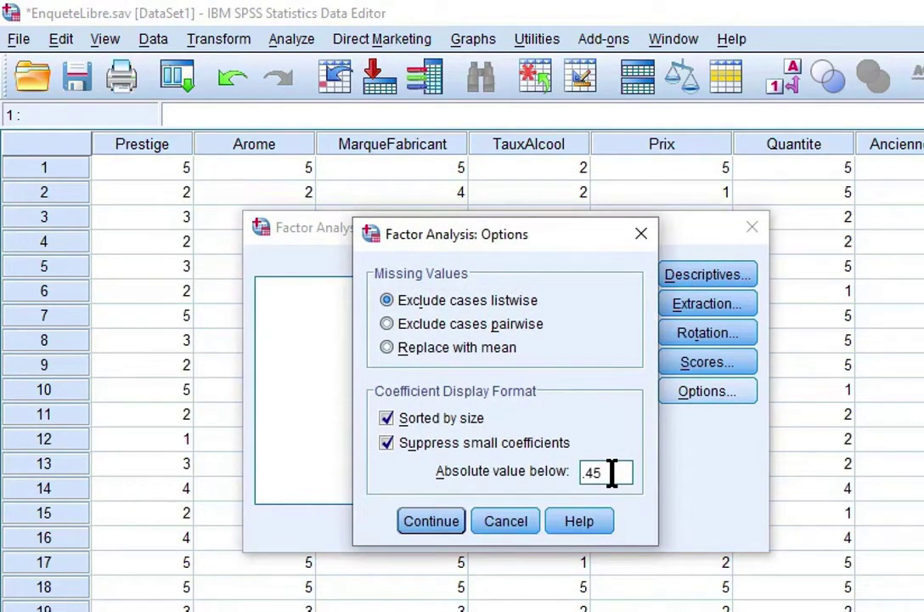
click(431, 522)
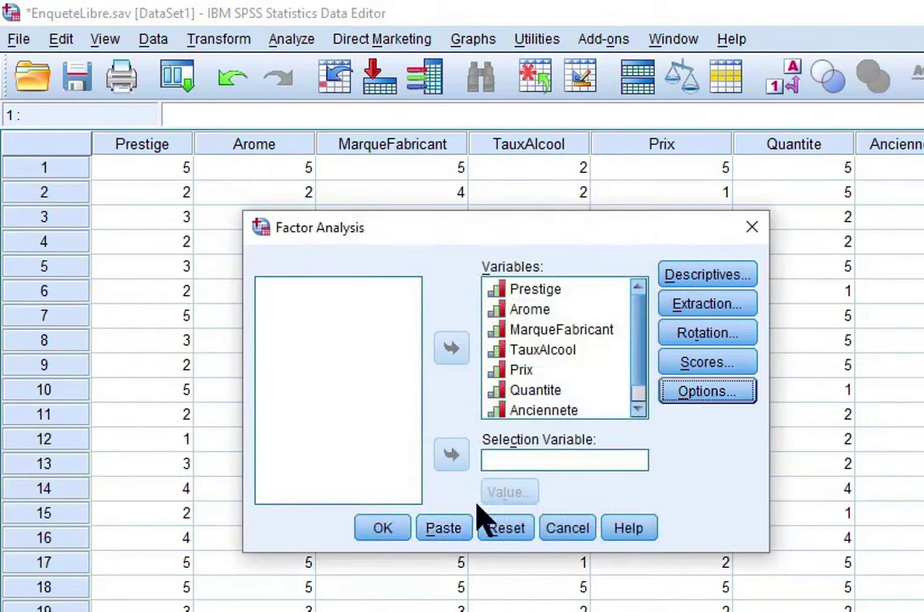
click(382, 528)
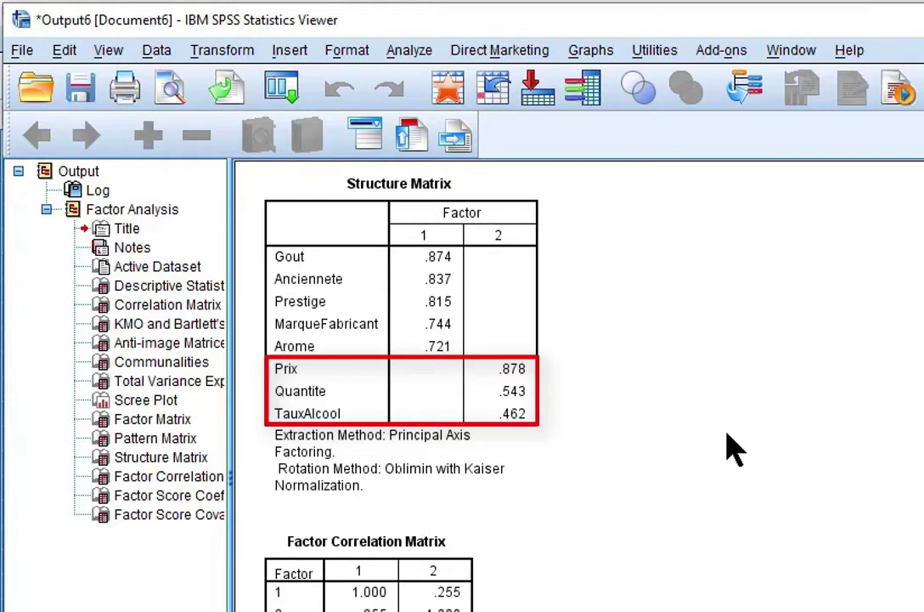
Review the new structure matrix and the saved factor scores FAC1_1 and FAC2_1 in the dataset
click(544, 399)
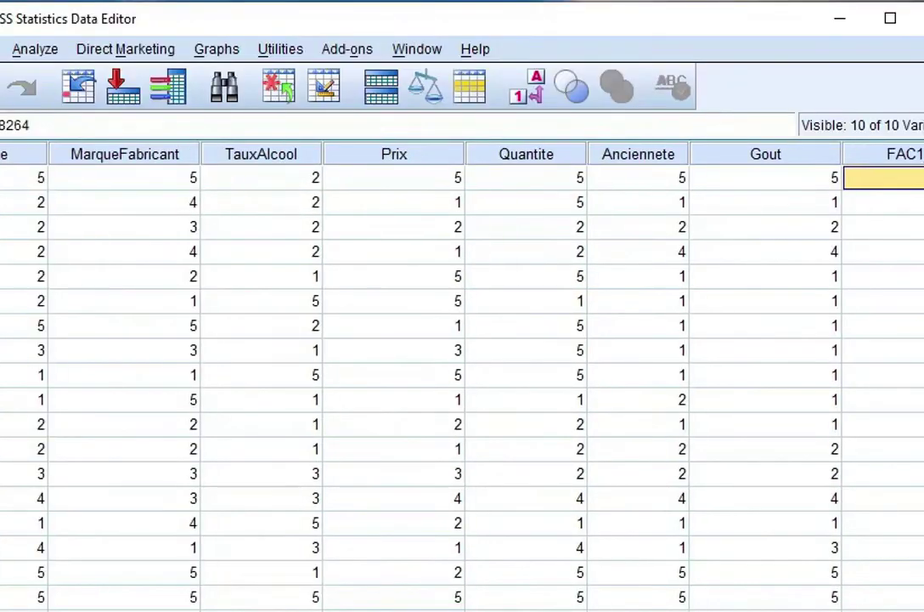
scroll(391, 323, right, 5)
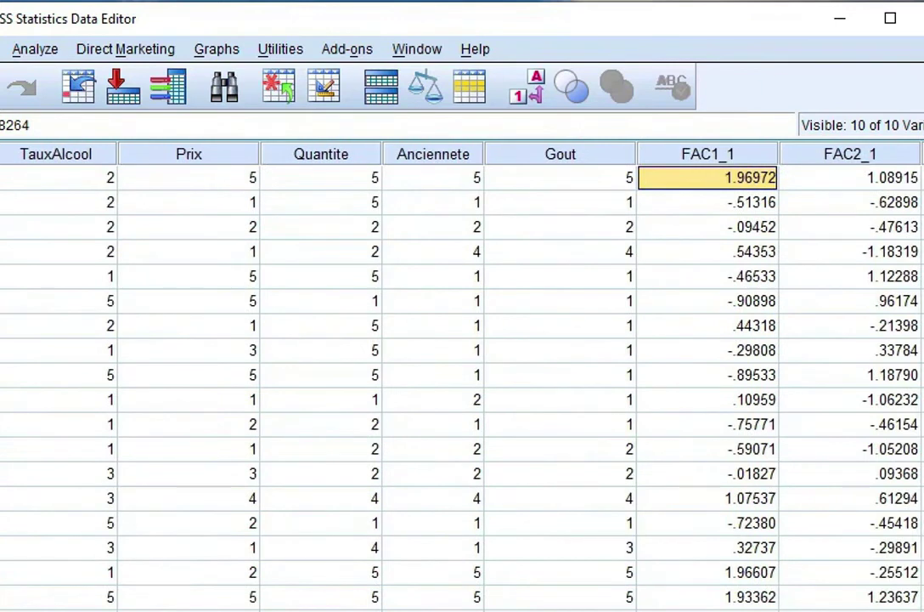
scroll(390, 374, right, 1)
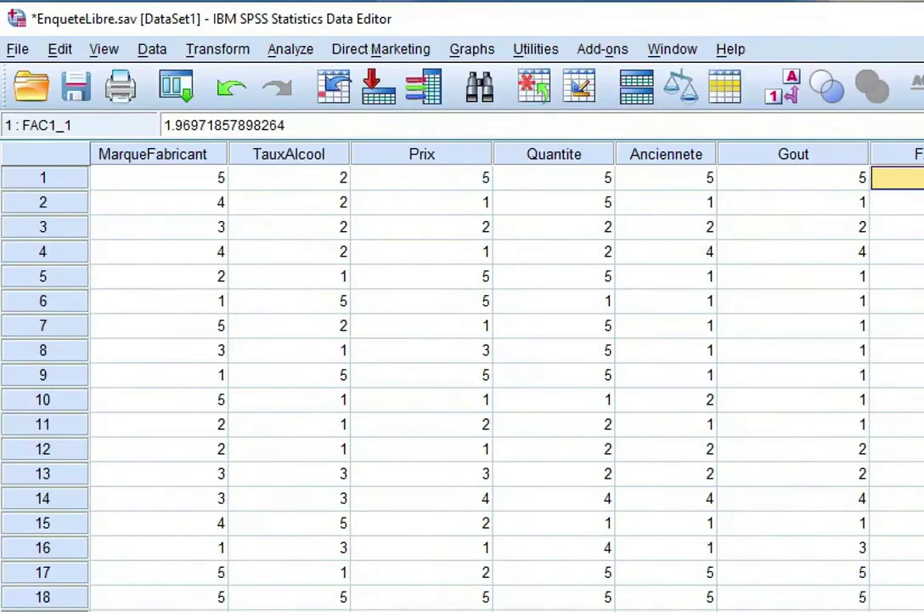
Rename the factor score variable FAC1_1 as Degustateur in the variable definitions
key(ctrl+t)
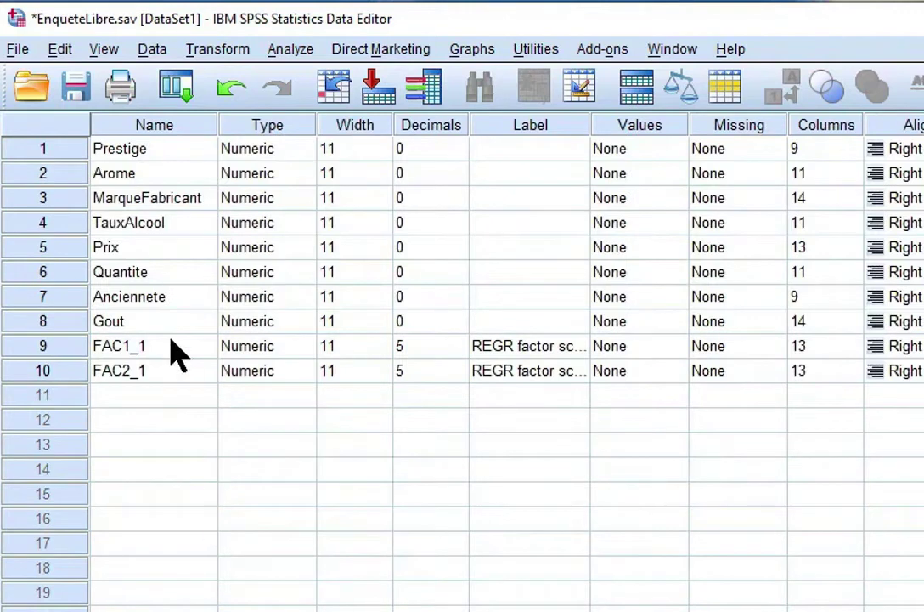
double_click(125, 345)
double_click(126, 345)
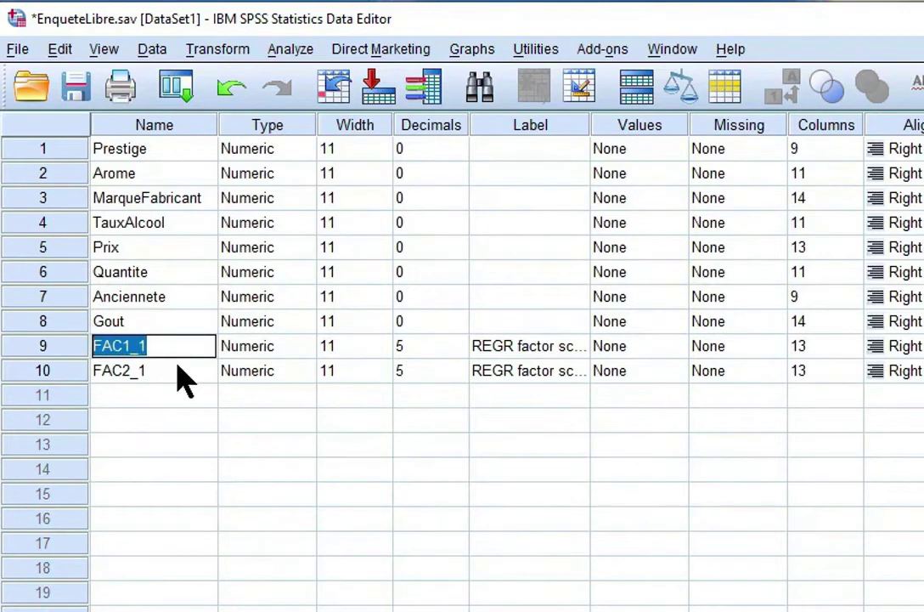
text(Degu)
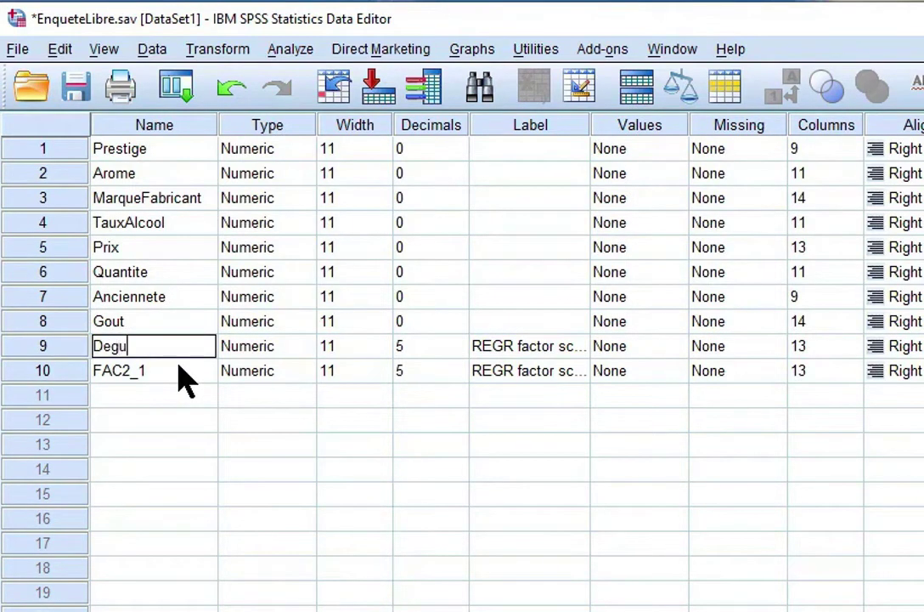
text(stateur)
Rename the factor score variable FAC2_1 as Buveur and return to the data values
double_click(178, 369)
drag(177, 369, 76, 357)
text(Bu)
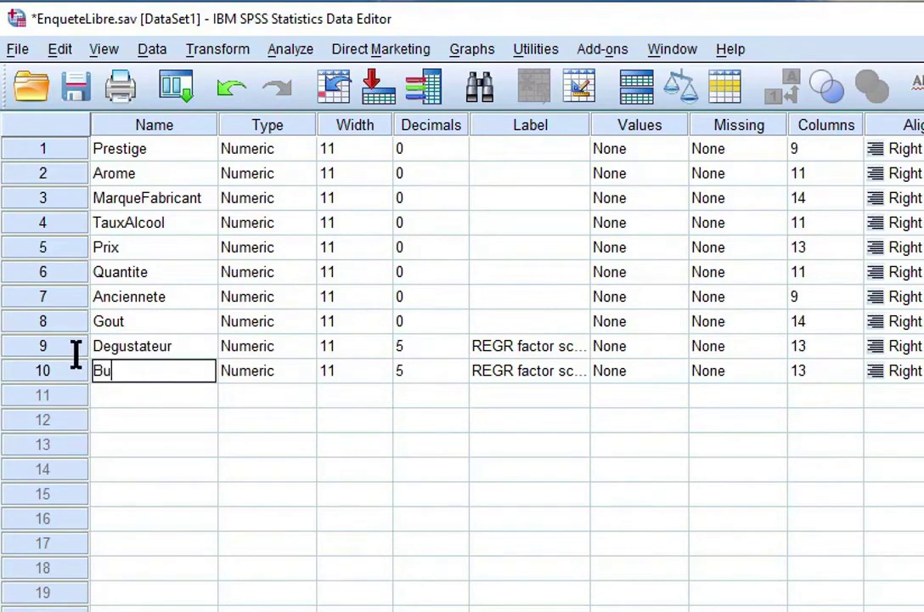
text(veur)
key(ctrl+t)
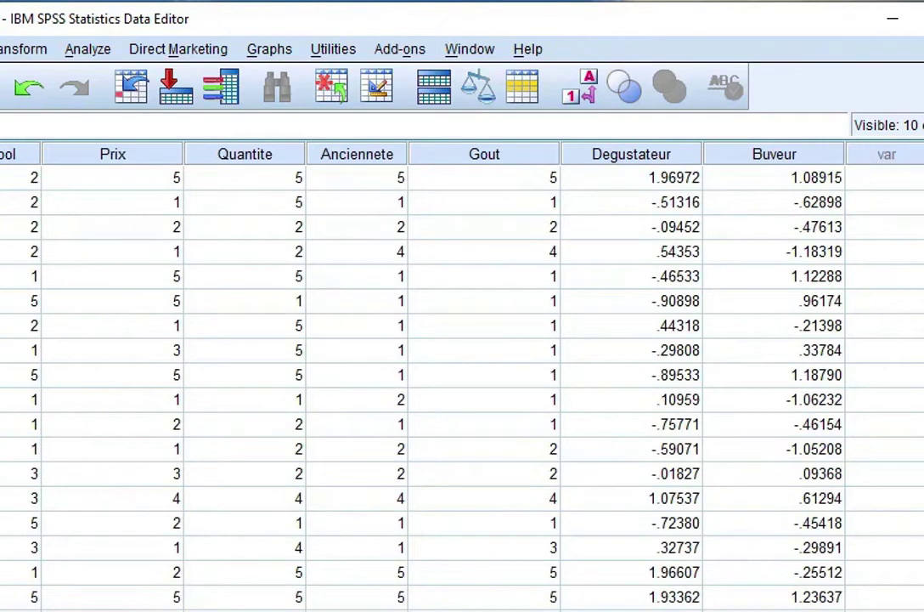
key(alt+Tab)
scroll(423, 351, up, 1)
click(92, 53)
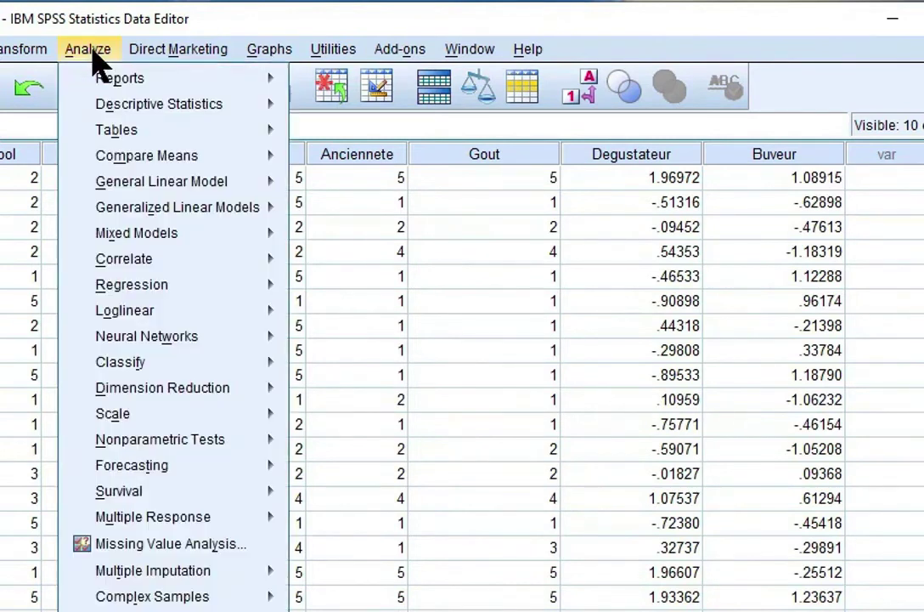
mouse_move(118, 262)
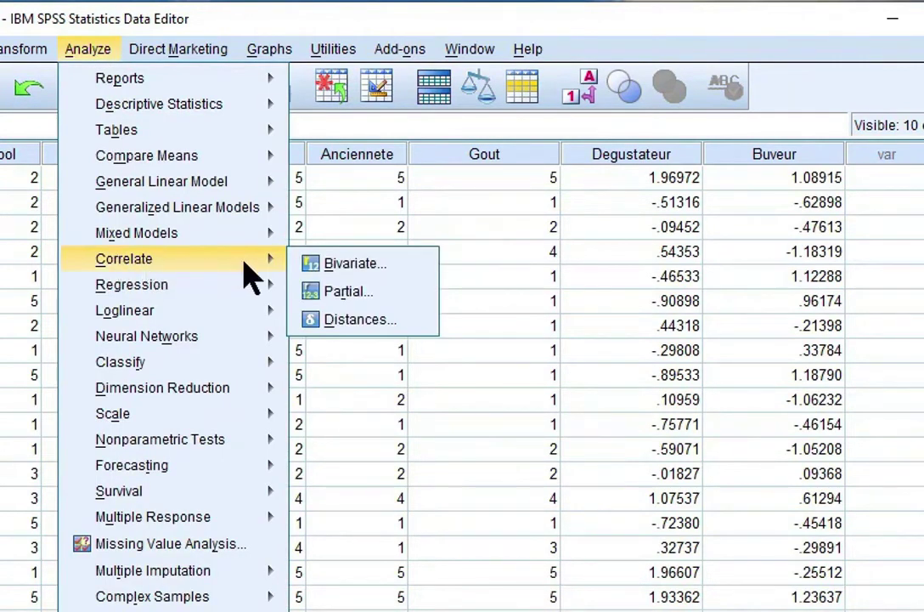
click(351, 274)
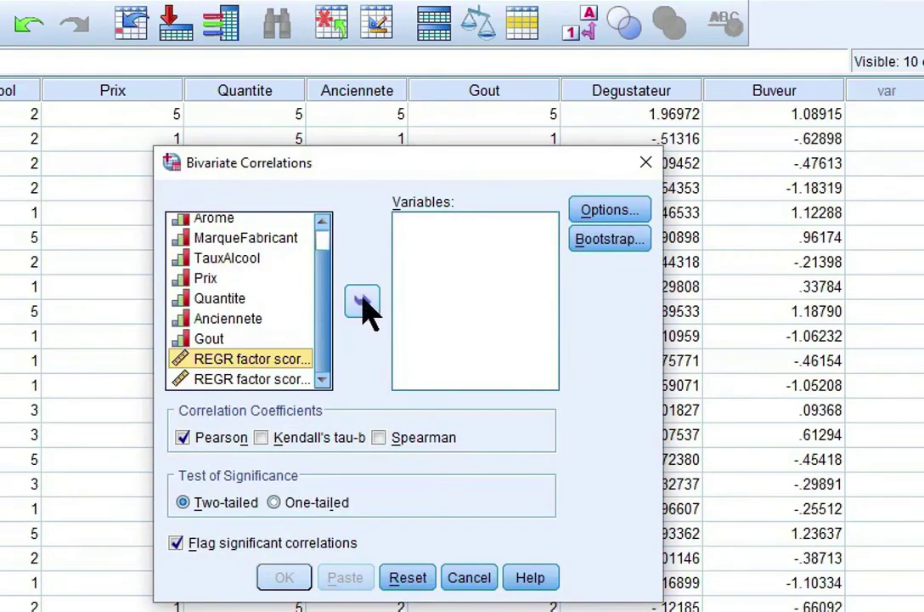
click(362, 301)
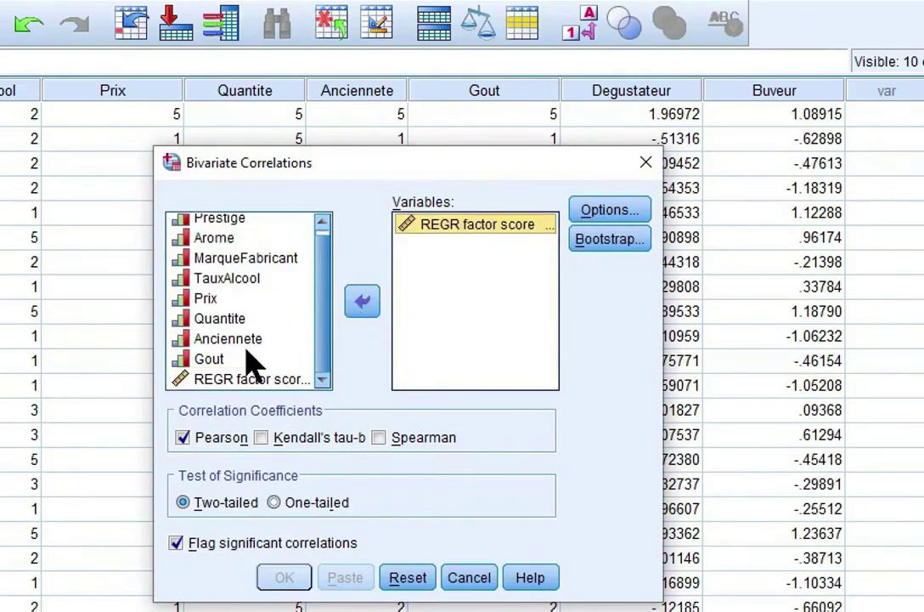
click(236, 379)
click(362, 303)
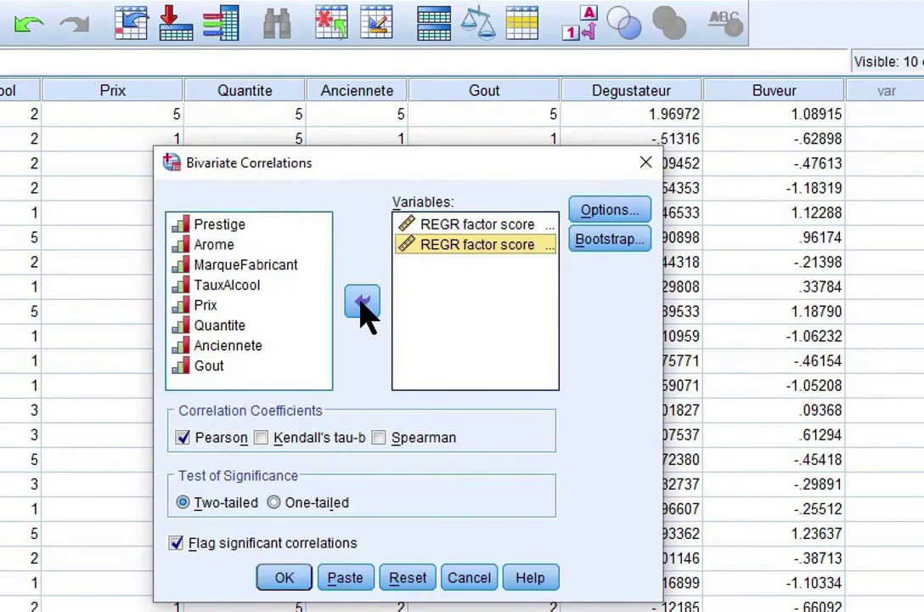
click(645, 164)
Replace the label of the Degustateur variable with "Degustateur" in the variable definitions
key(ctrl+t)
double_click(330, 282)
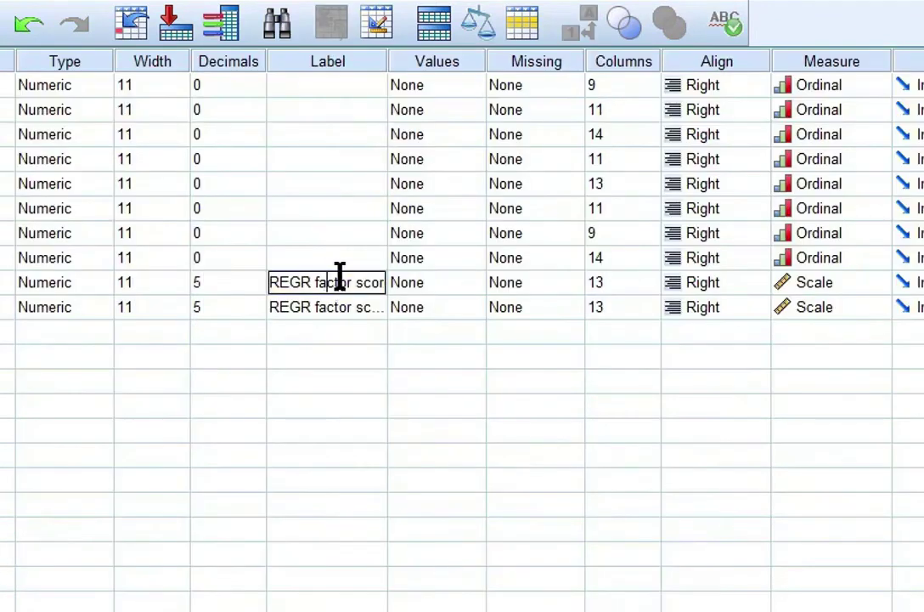
drag(377, 282, 221, 268)
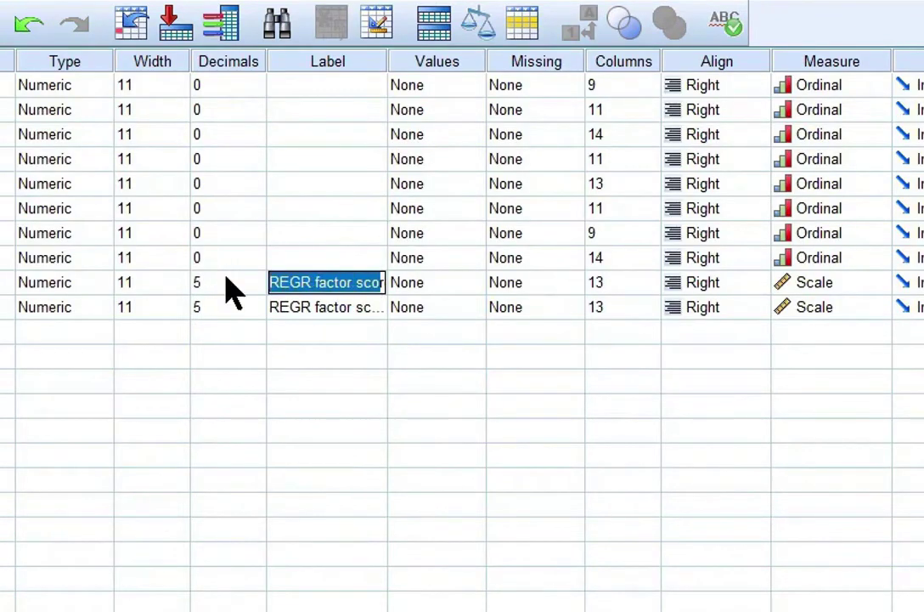
text(Degustateur)
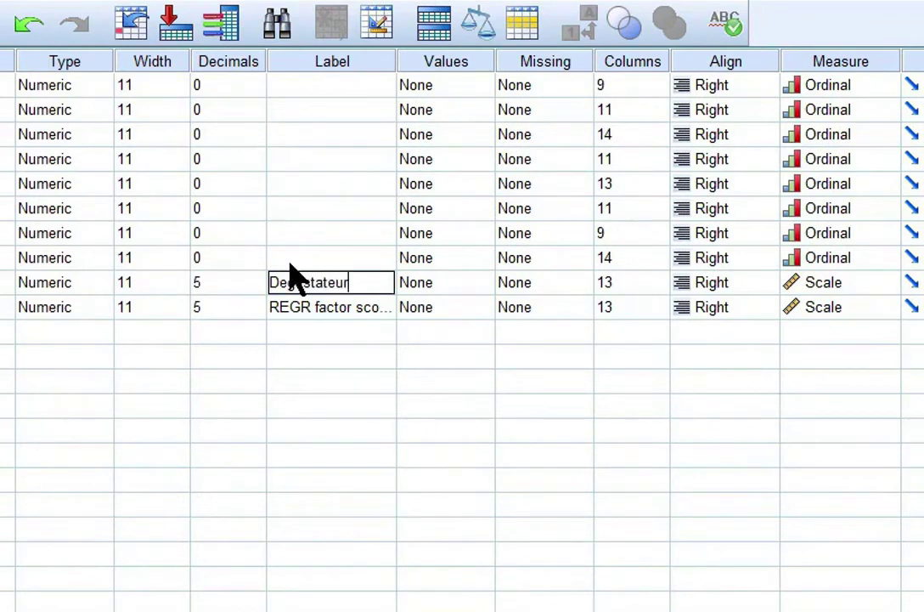
Replace the label of the Buveur variable with "Buveur"
click(382, 312)
double_click(382, 310)
drag(385, 311, 254, 305)
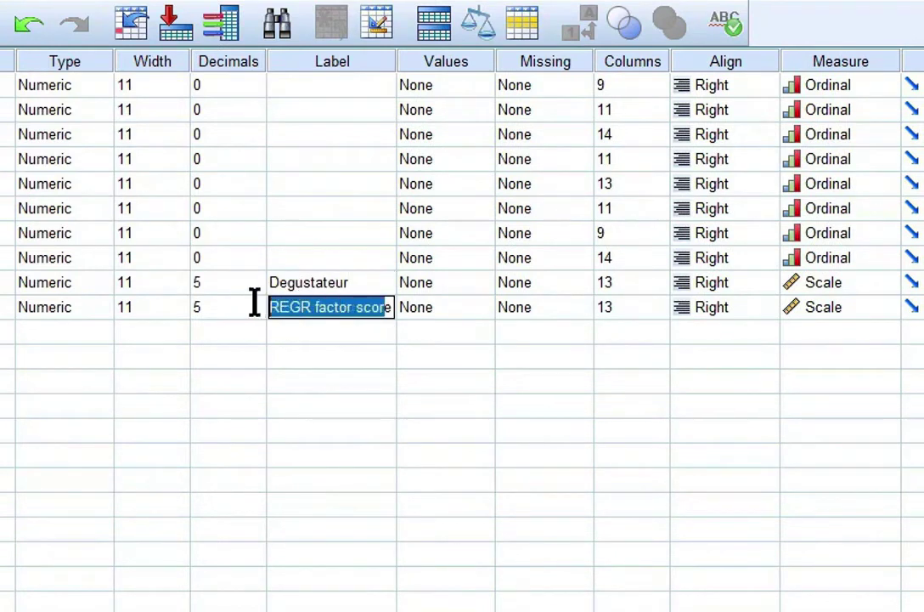
key(BackSpace)
text(Buveur)
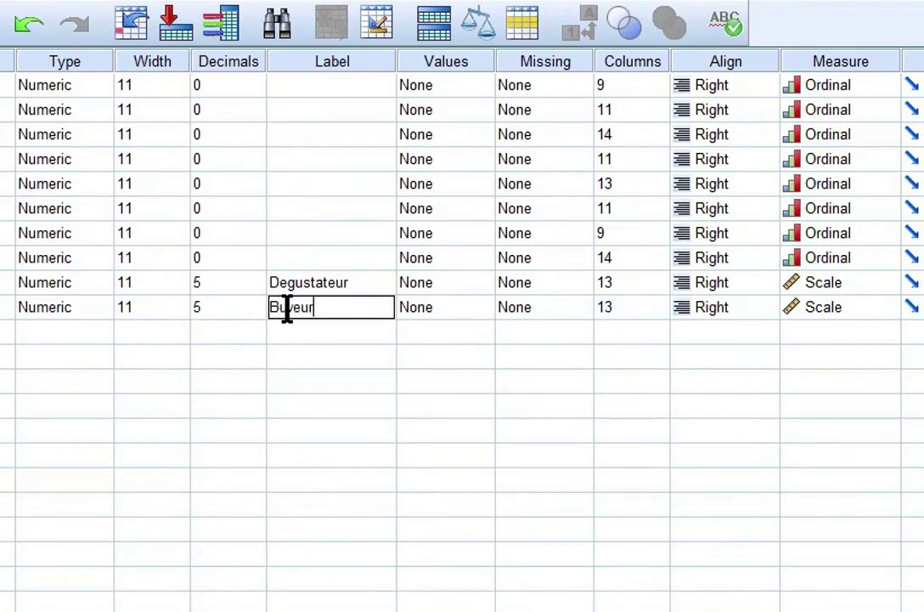
Set up a bivariate correlation from the data values with Degustateur and Buveur as the variables
key(ctrl+t)
click(94, 4)
mouse_move(126, 199)
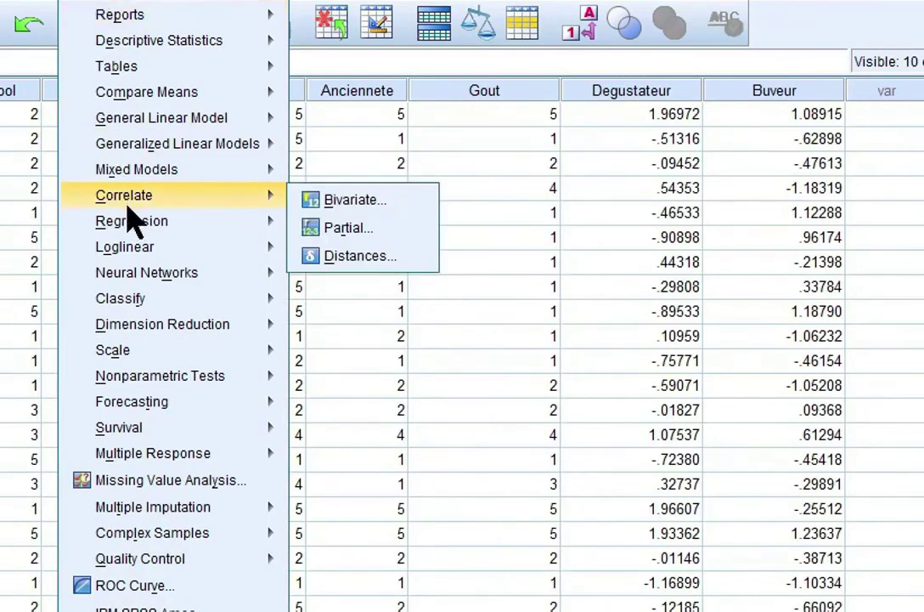
click(348, 200)
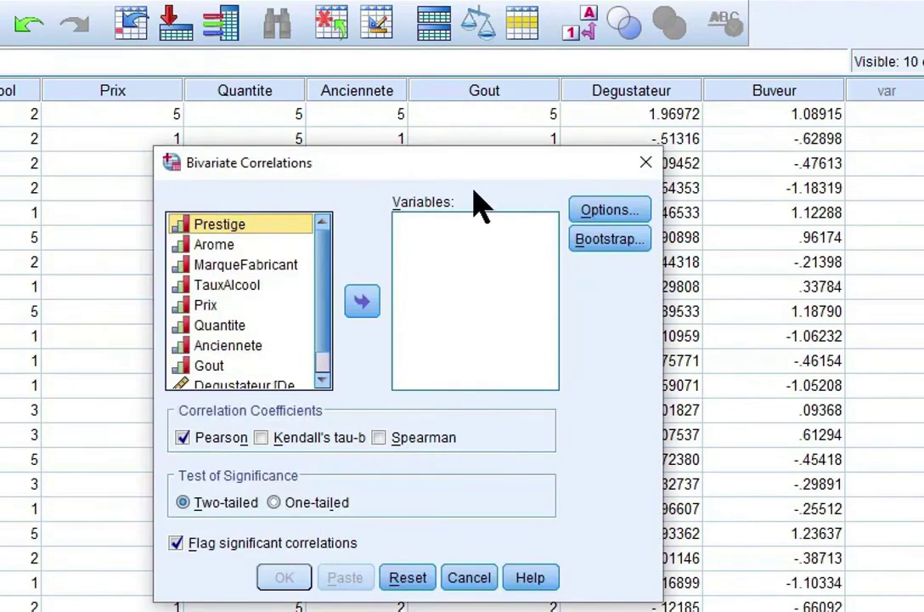
drag(331, 347, 330, 381)
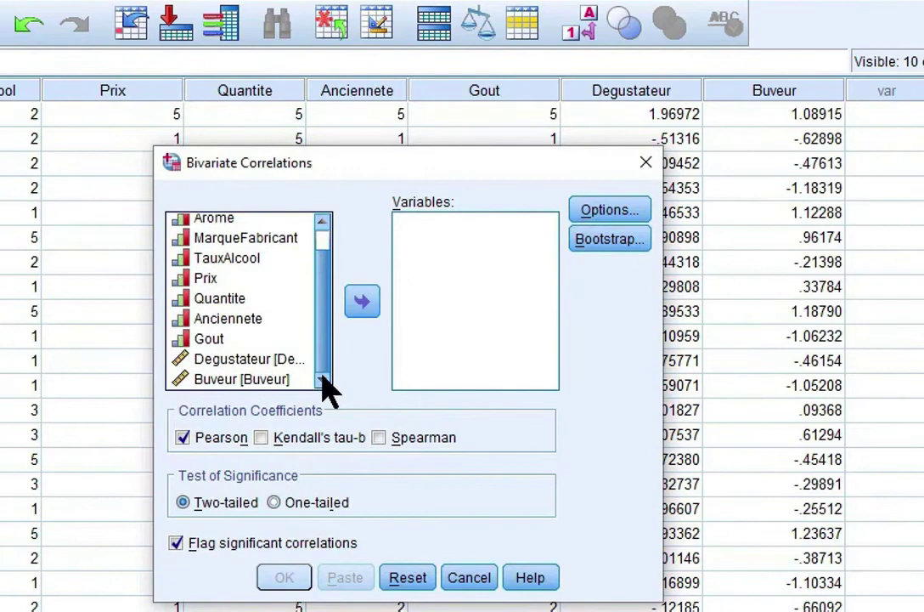
click(252, 359)
click(362, 303)
click(238, 379)
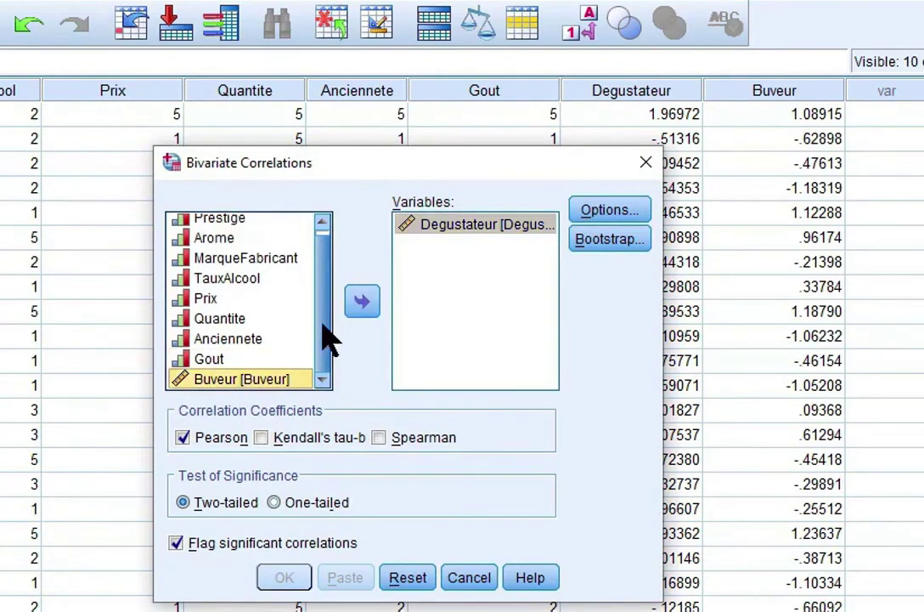
click(362, 303)
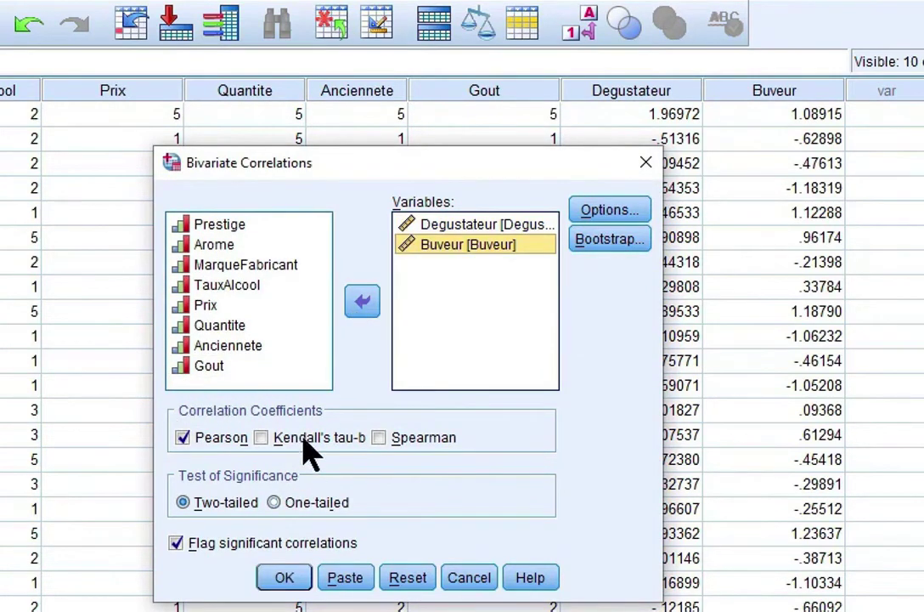
Add the Spearman coefficient alongside Pearson and run the correlation
click(382, 439)
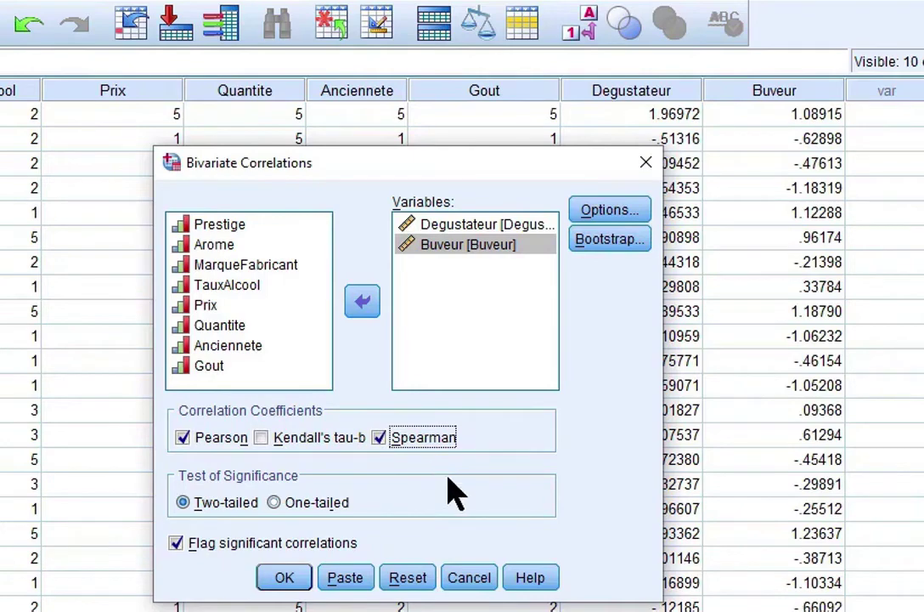
click(283, 576)
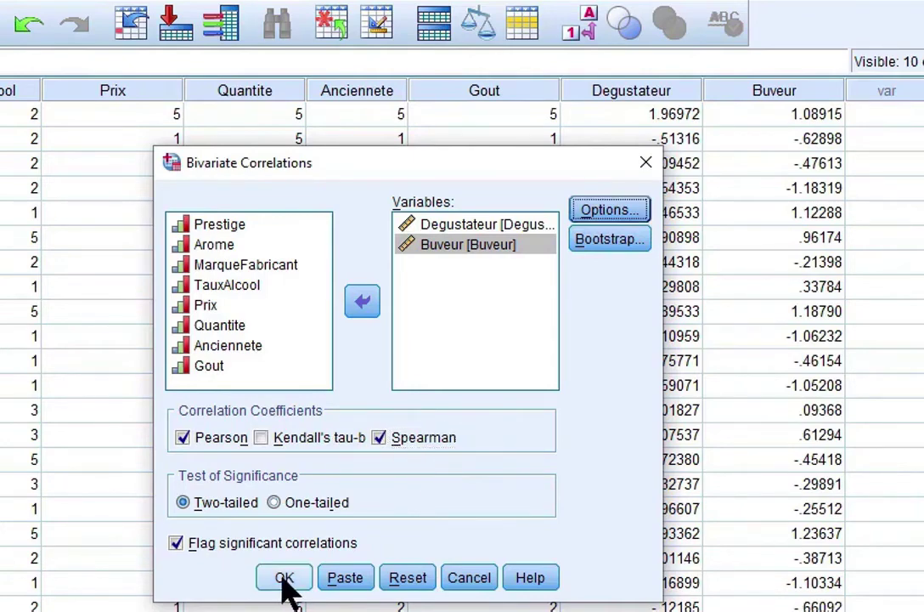
click(283, 576)
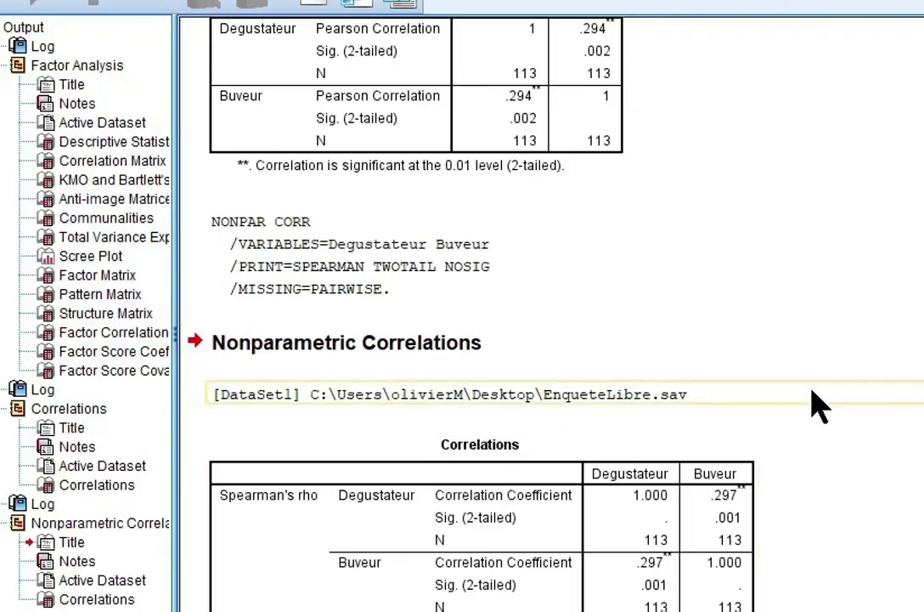
Examine the Pearson and Spearman correlation tables and compare them with the factor correlation matrix in the output
scroll(812, 388, down, 1)
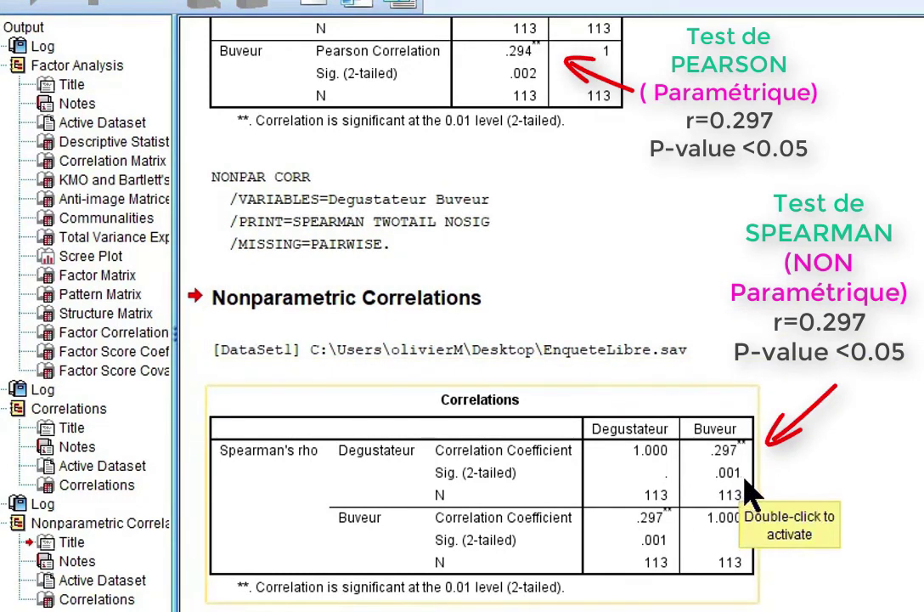
scroll(748, 489, up, 5)
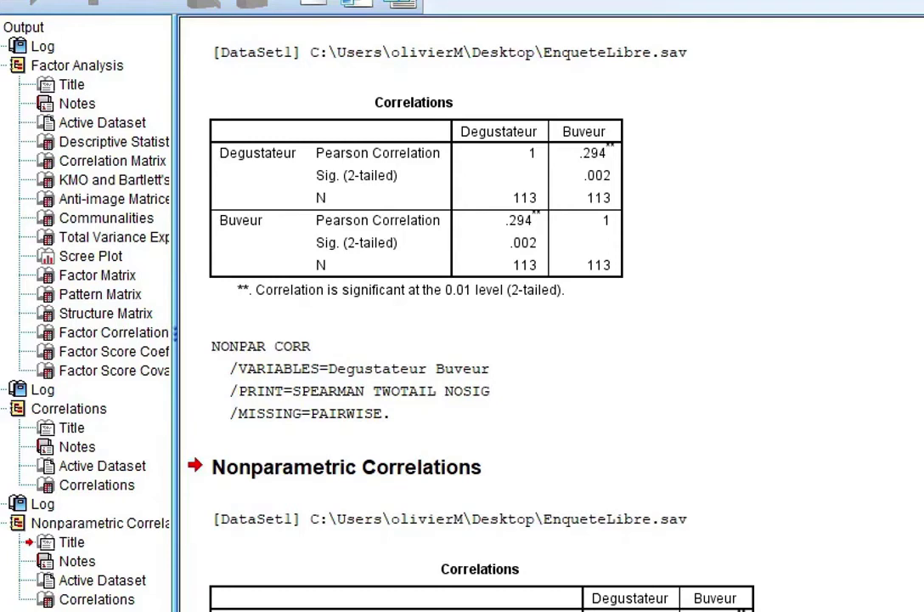
scroll(553, 315, up, 15)
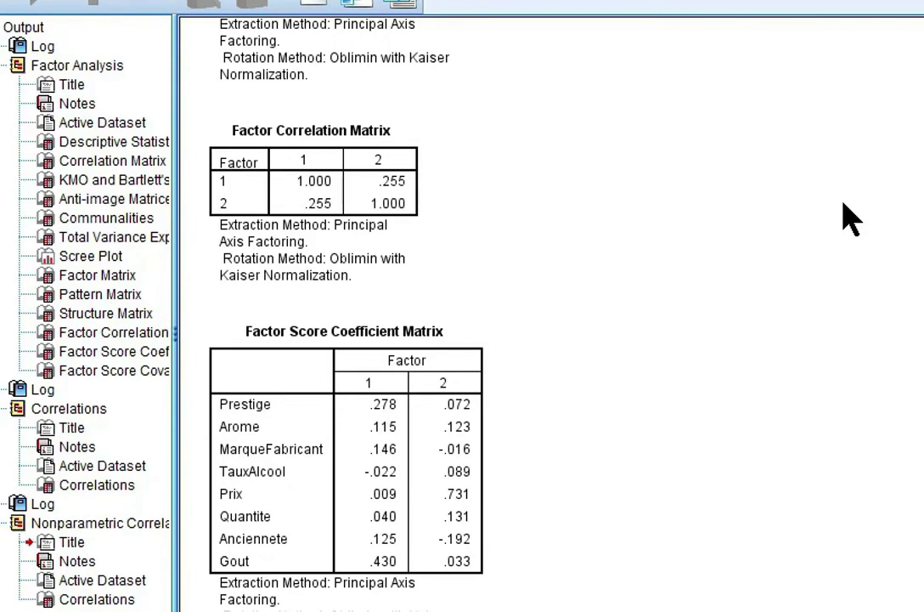
scroll(850, 219, down, 1)
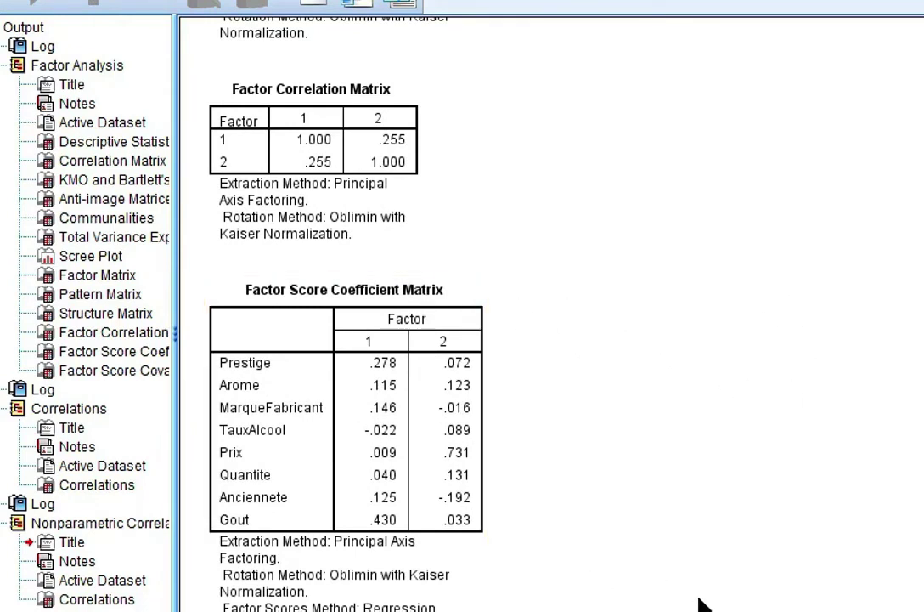
click(345, 501)
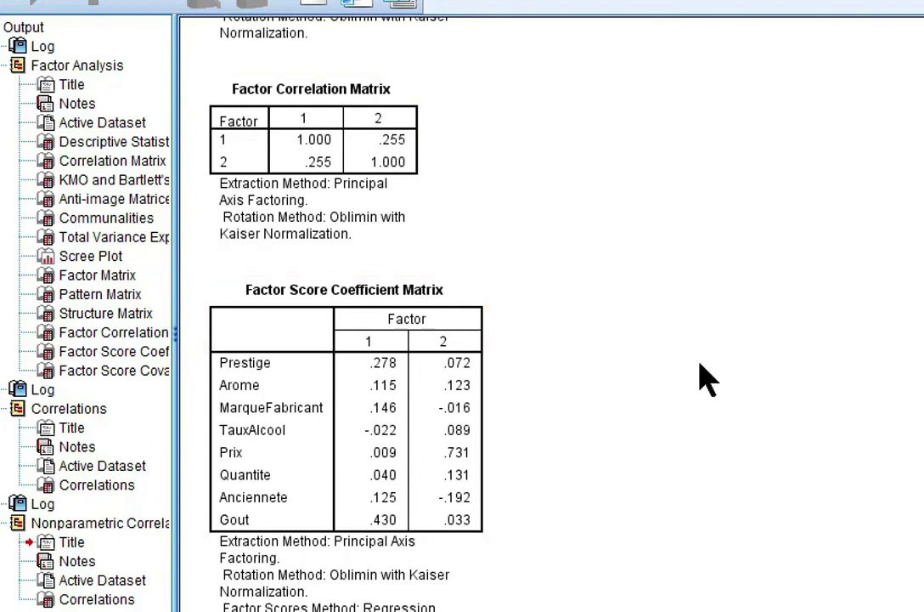
click(697, 489)
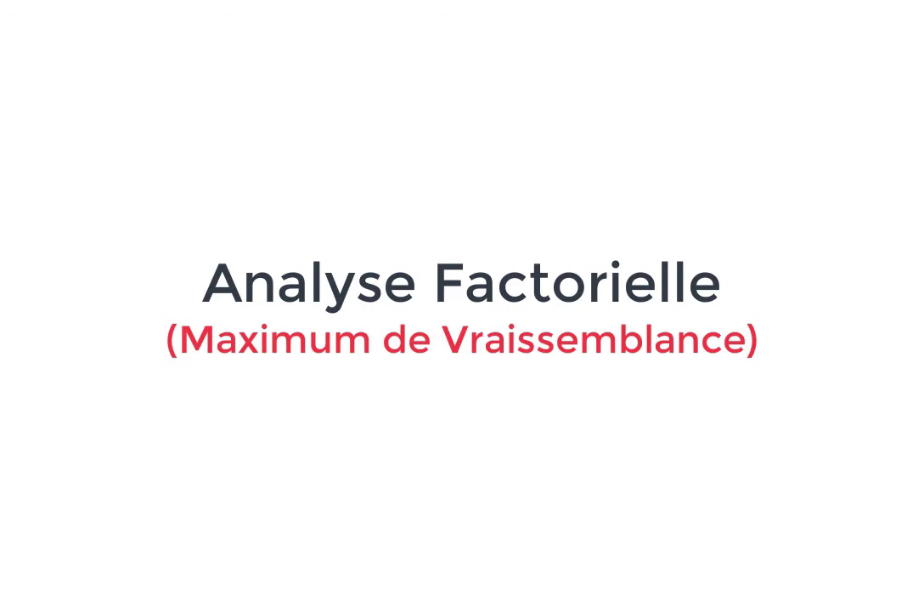
Set the extraction method of the factor analysis to Maximum likelihood, keeping two fixed factors and 100 maximum iterations
click(290, 49)
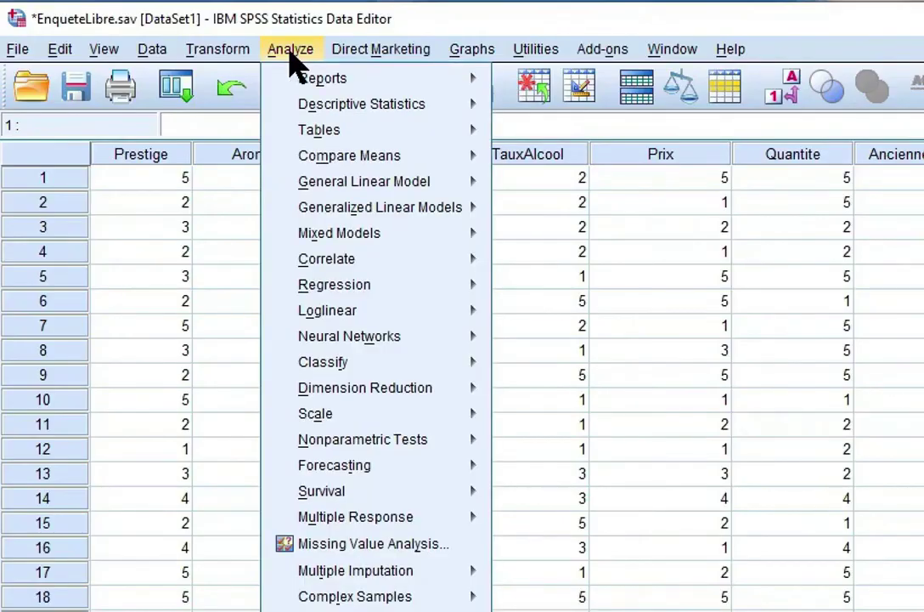
mouse_move(450, 389)
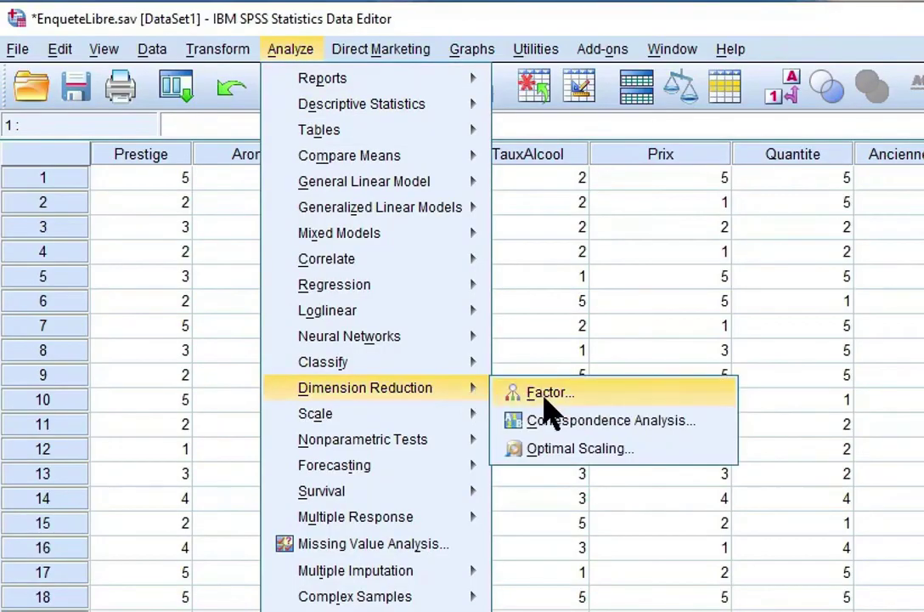
click(543, 335)
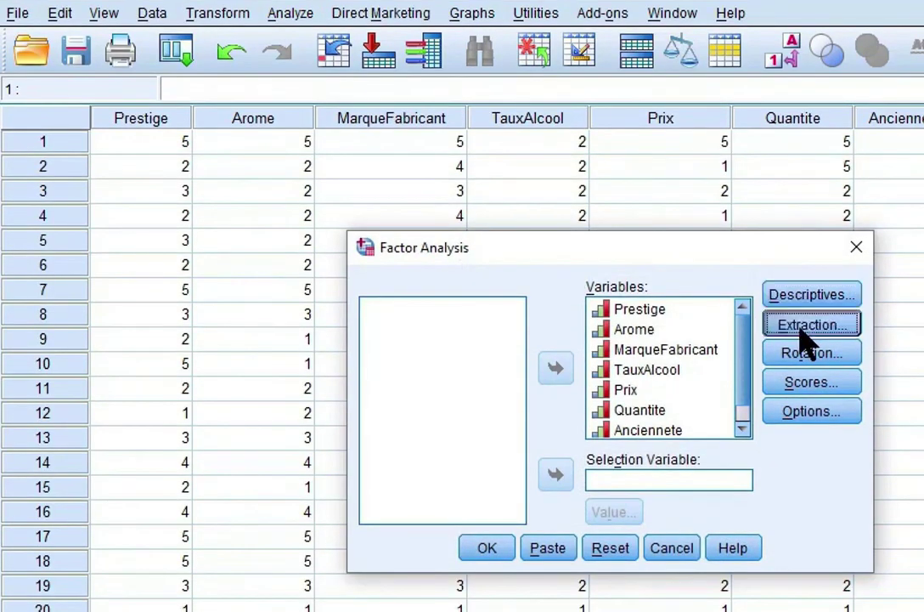
click(803, 364)
click(587, 286)
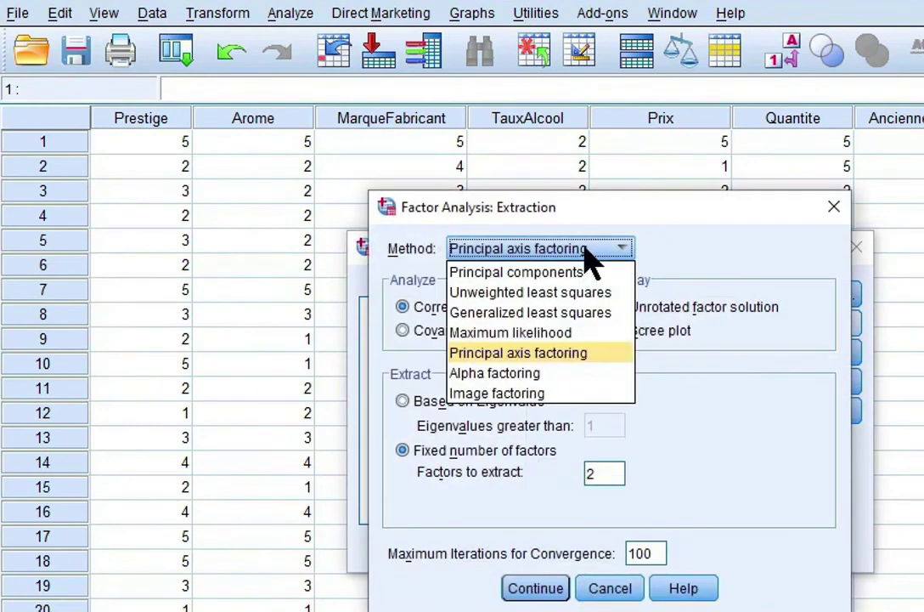
click(575, 333)
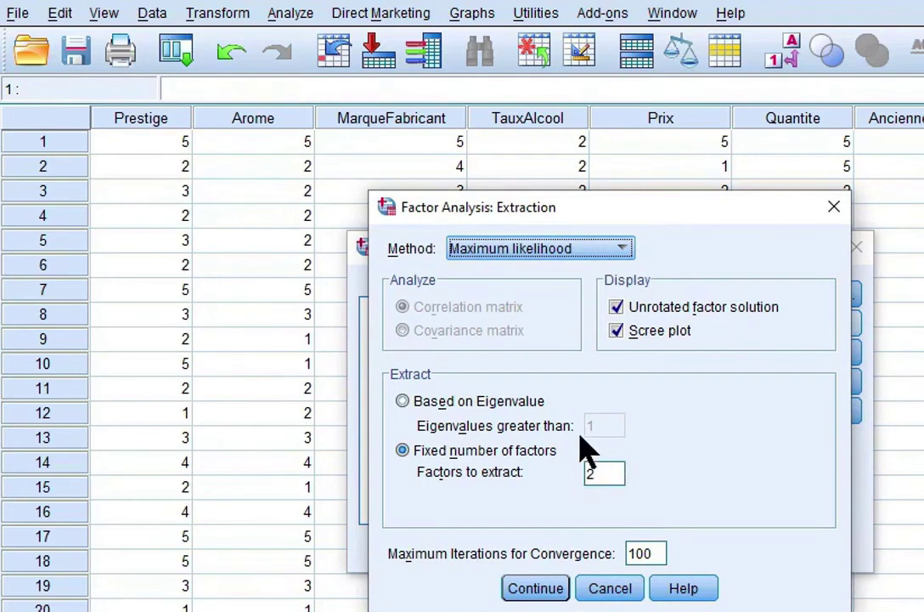
click(550, 593)
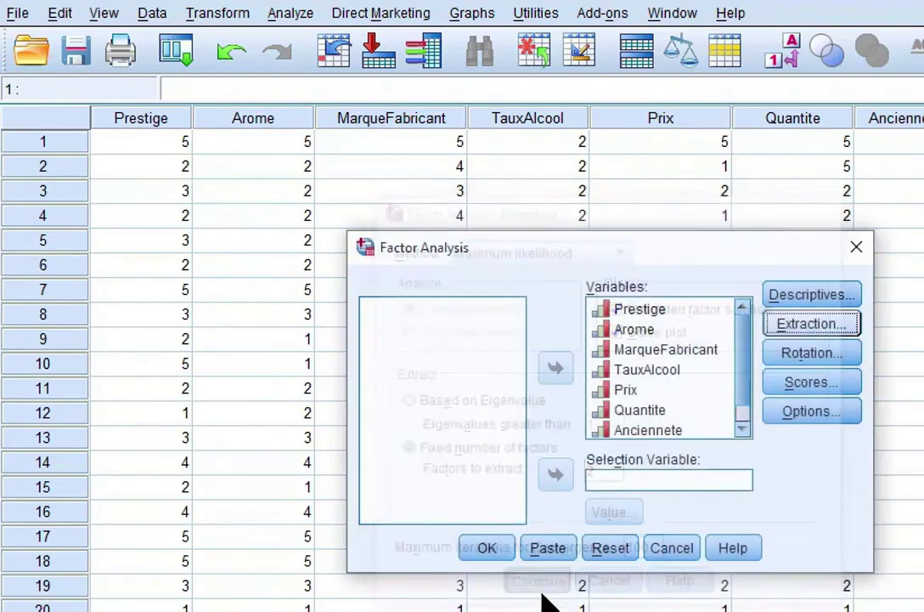
Keep the Direct Oblimin rotation with a delta of 0 and run the factor analysis
click(806, 355)
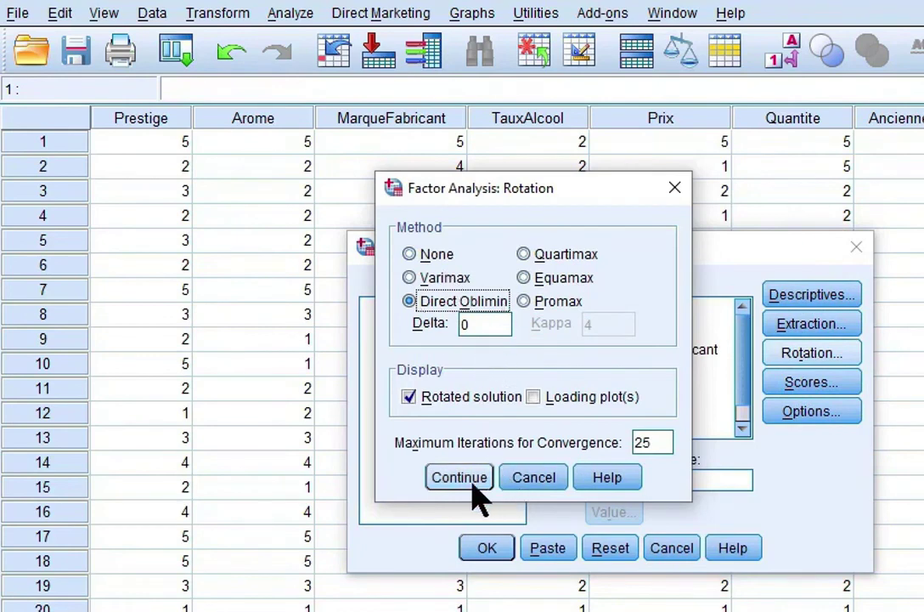
click(474, 490)
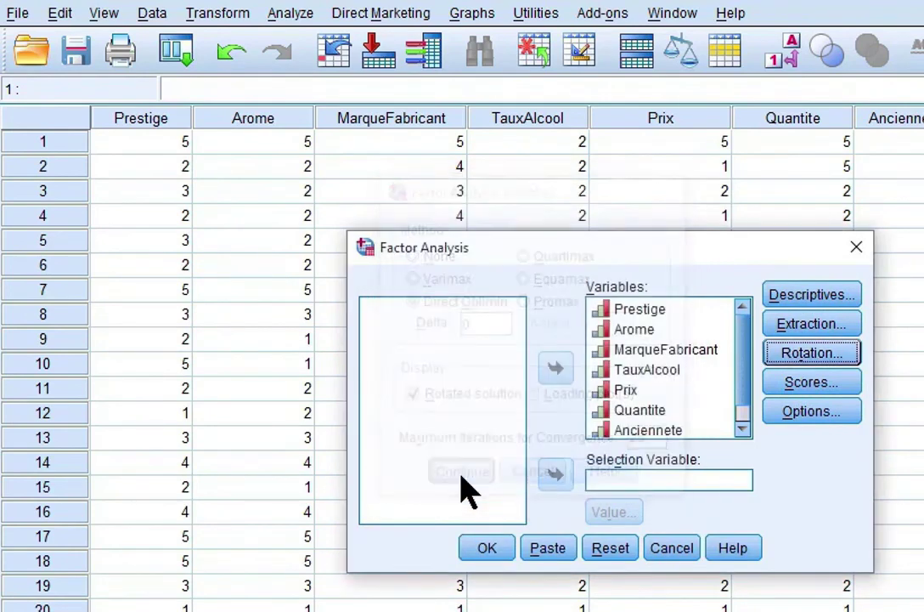
click(490, 550)
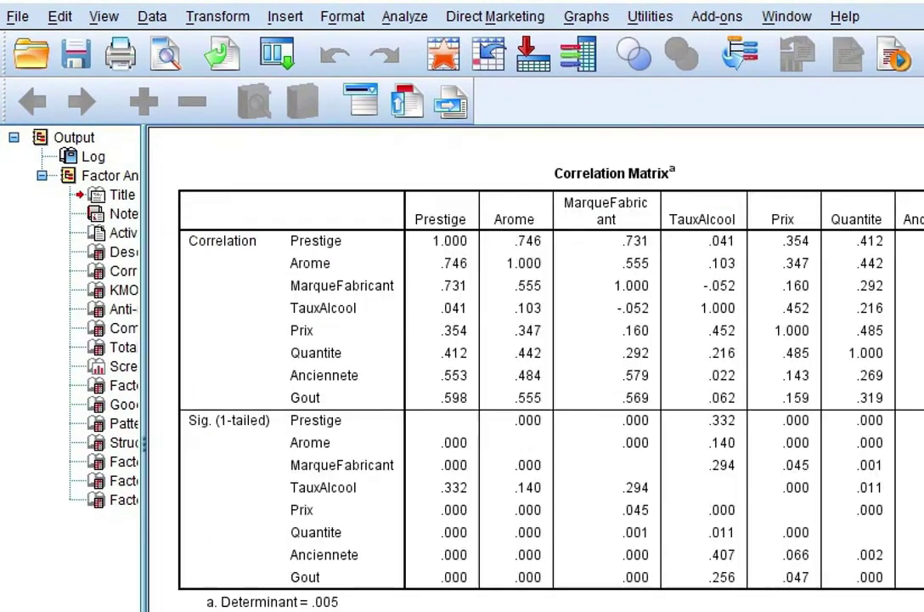
Examine the maximum likelihood output, from the correlation matrix and anti-image matrices through the goodness-of-fit test and pattern matrix
scroll(535, 365, down, 10)
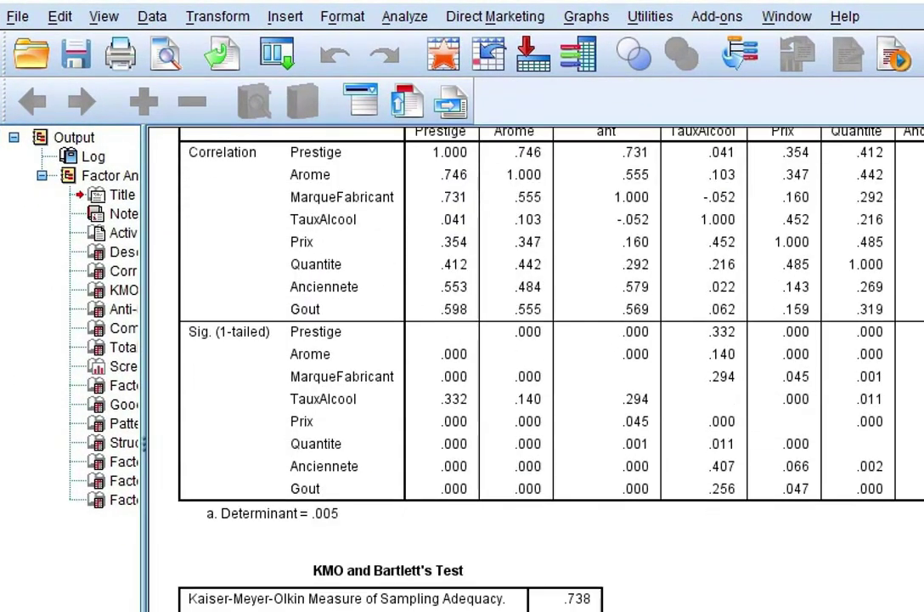
scroll(535, 365, down, 10)
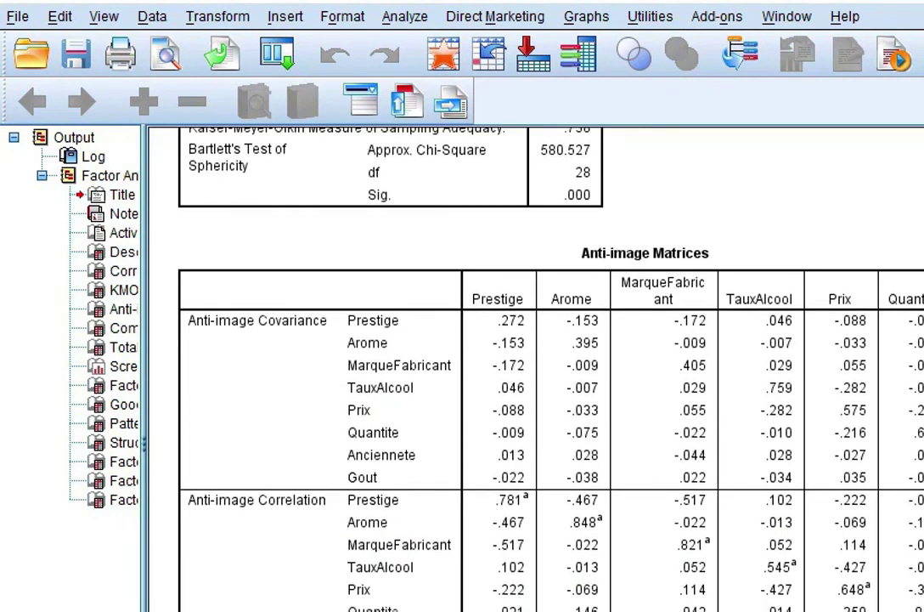
scroll(536, 365, down, 7)
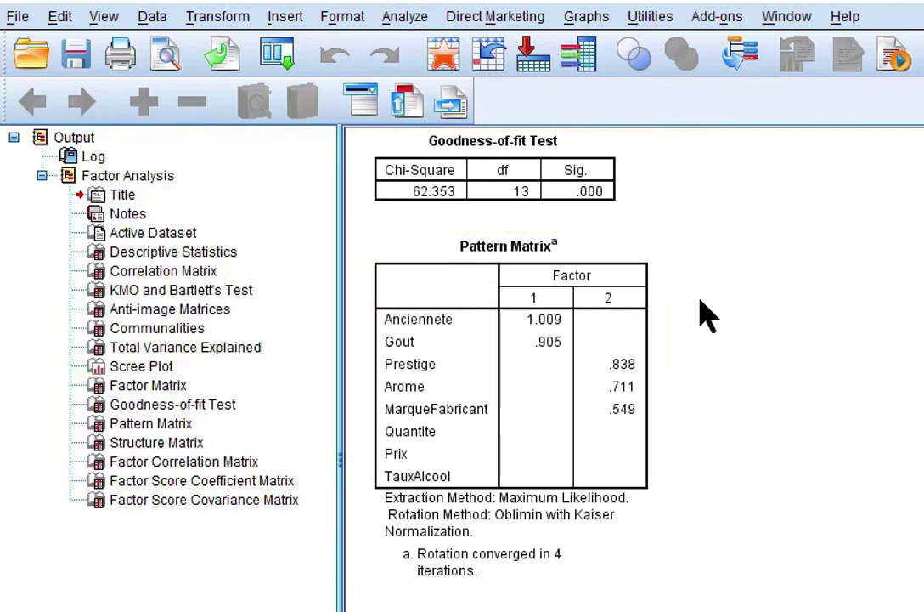
Set the maximum likelihood factor analysis to extract three fixed factors and run it again
click(655, 537)
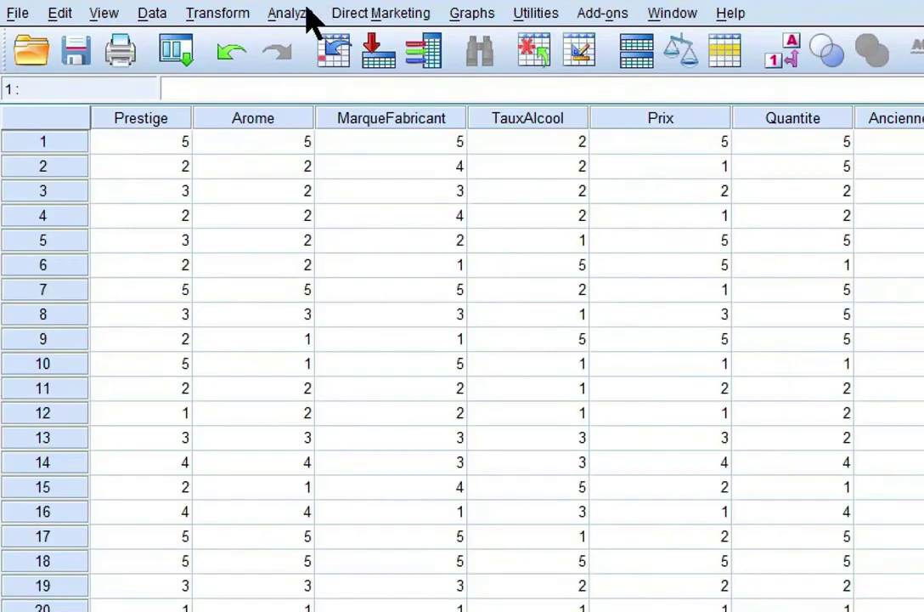
click(303, 15)
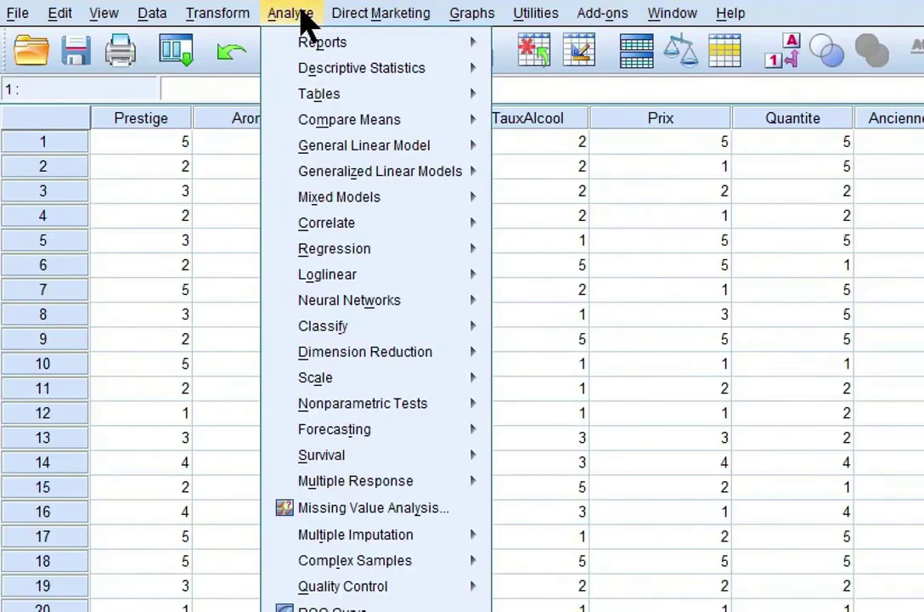
mouse_move(482, 355)
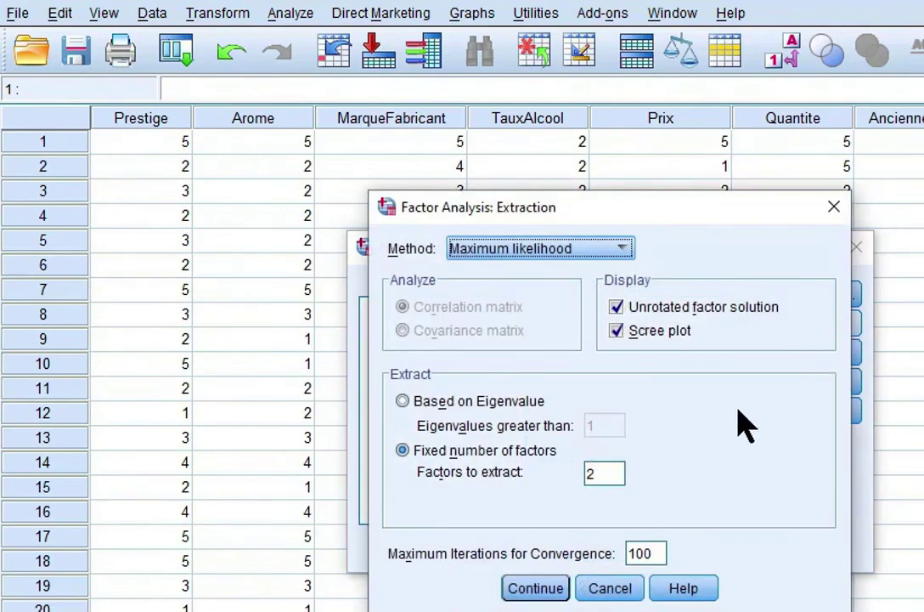
double_click(602, 476)
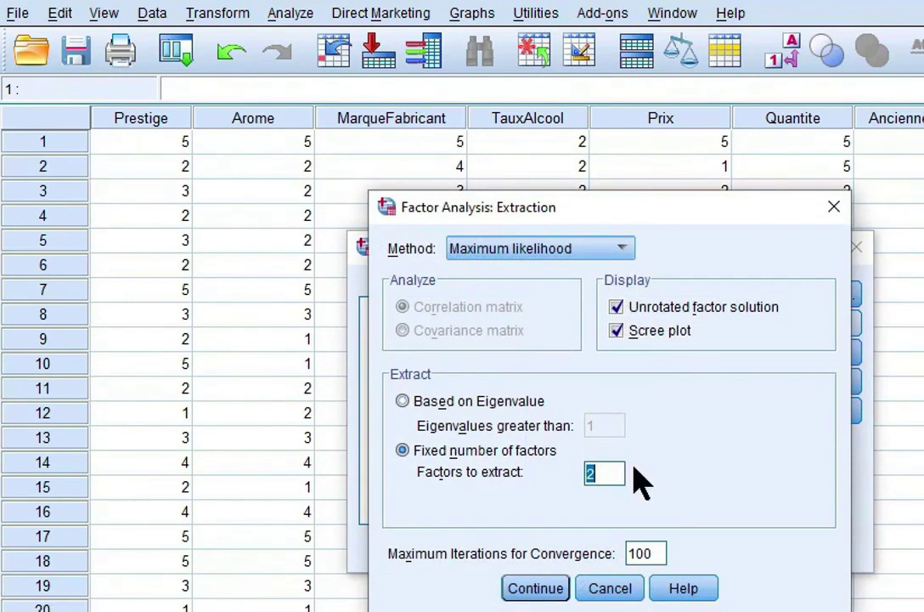
text(3)
click(537, 589)
click(488, 551)
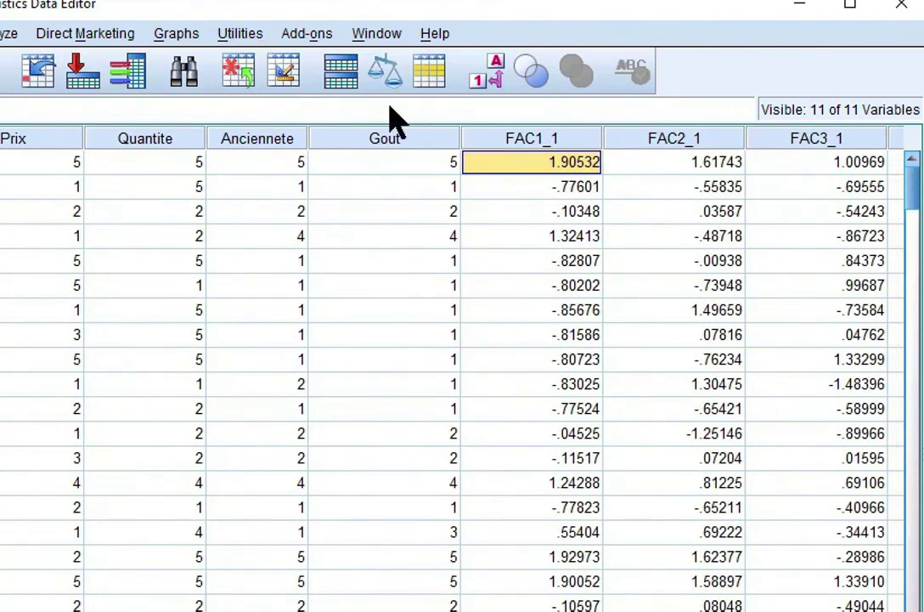
Inspect the saved factor score columns FAC1_1, FAC2_1 and FAC3_1 in the dataset one after another
click(557, 139)
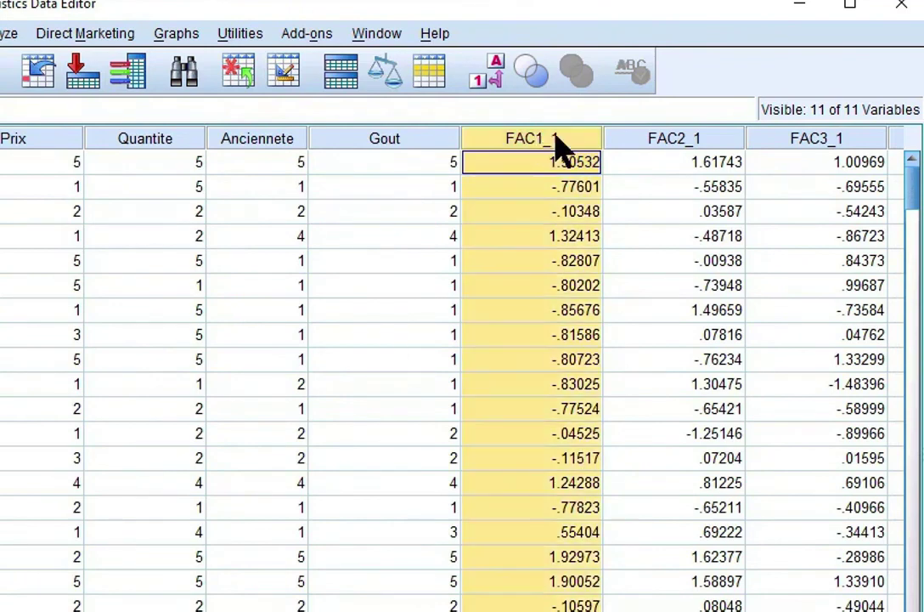
click(686, 141)
click(845, 143)
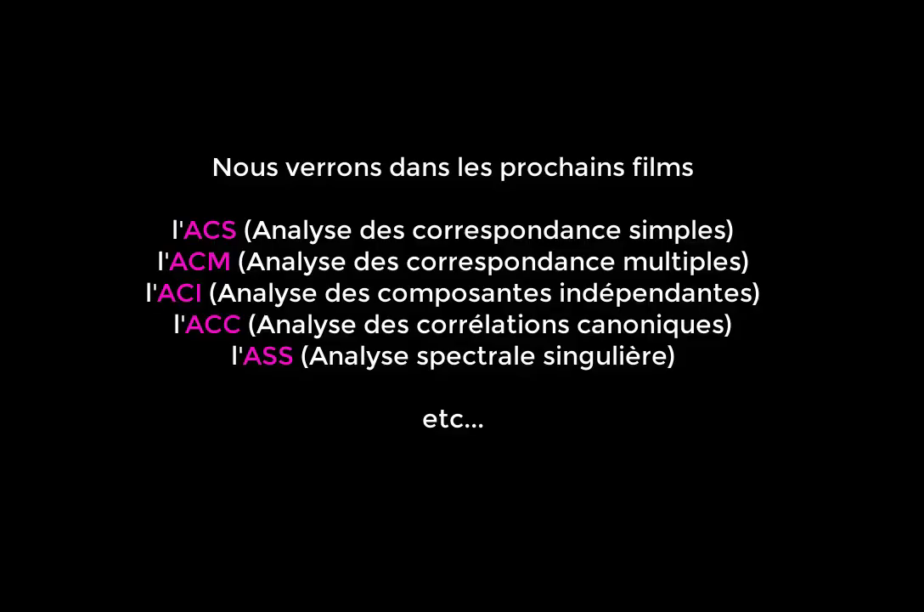